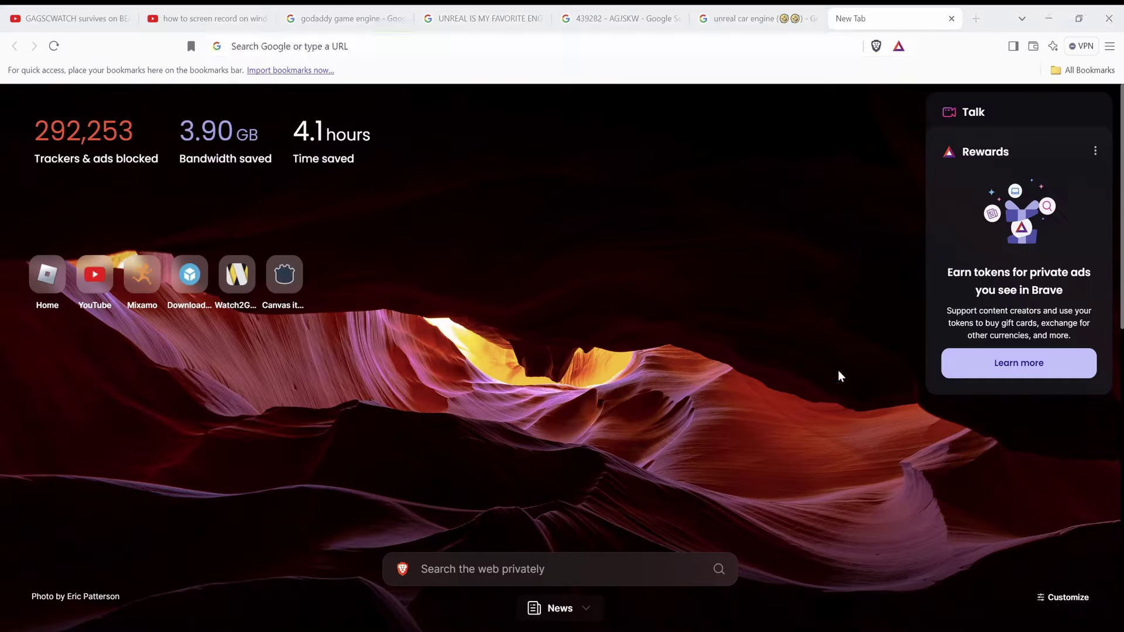
Search the web for "download unreal engine" and open the official Download Unreal Engine page
click(412, 46)
text(download unreal e)
key(Return)
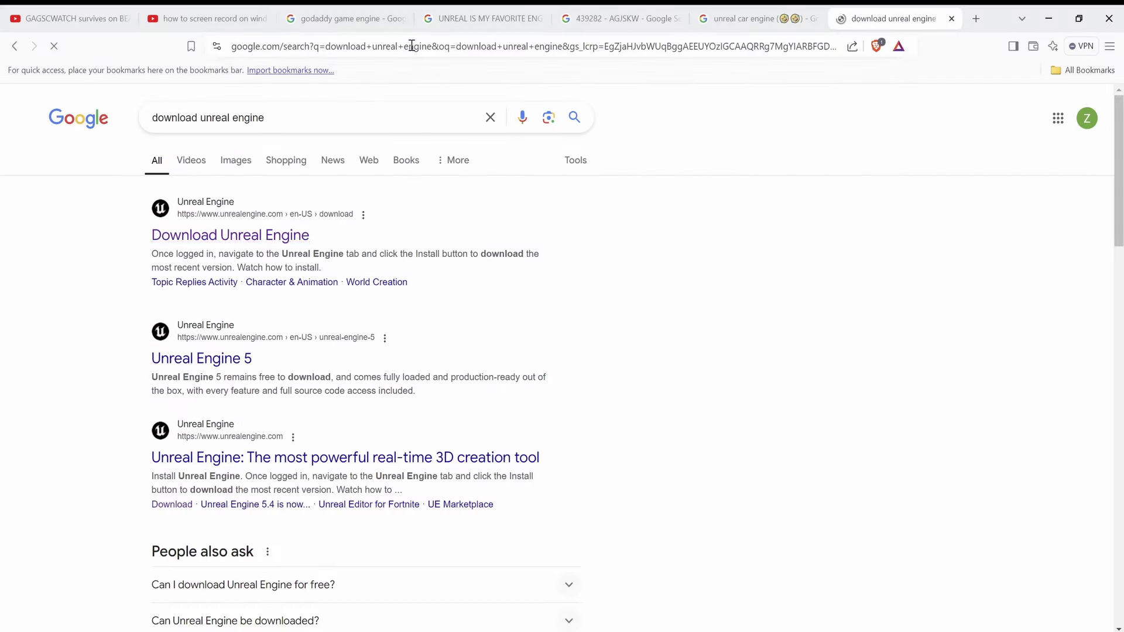
click(236, 238)
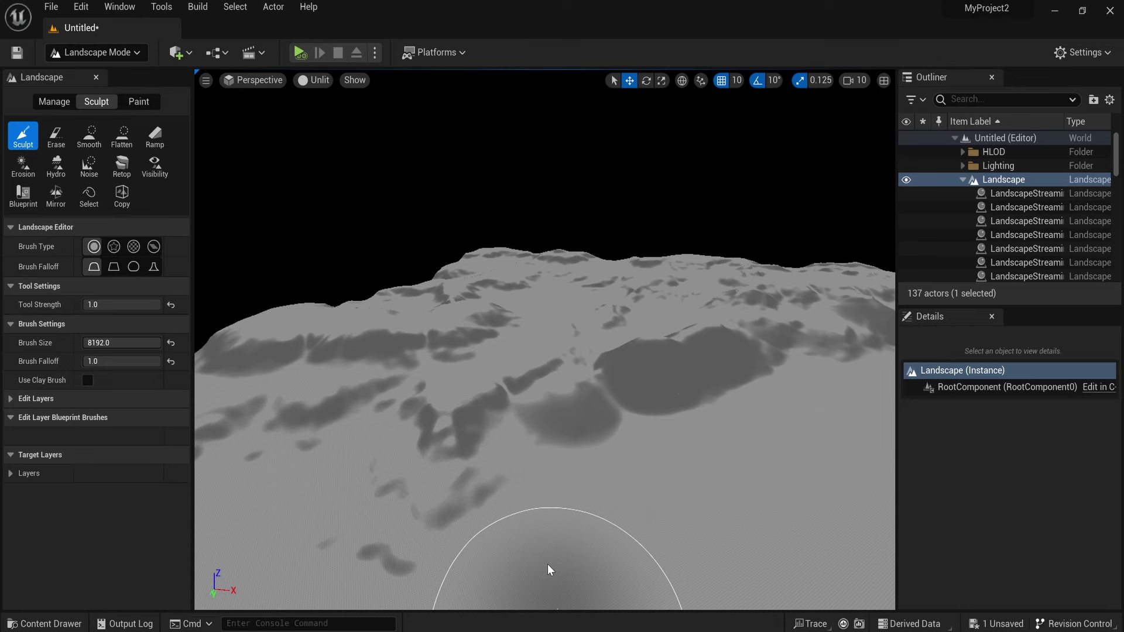
Sculpt raised hills on the Unreal landscape with the Sculpt brush at strength 1.0 and brush size 8192
right_drag(659, 392, 602, 335)
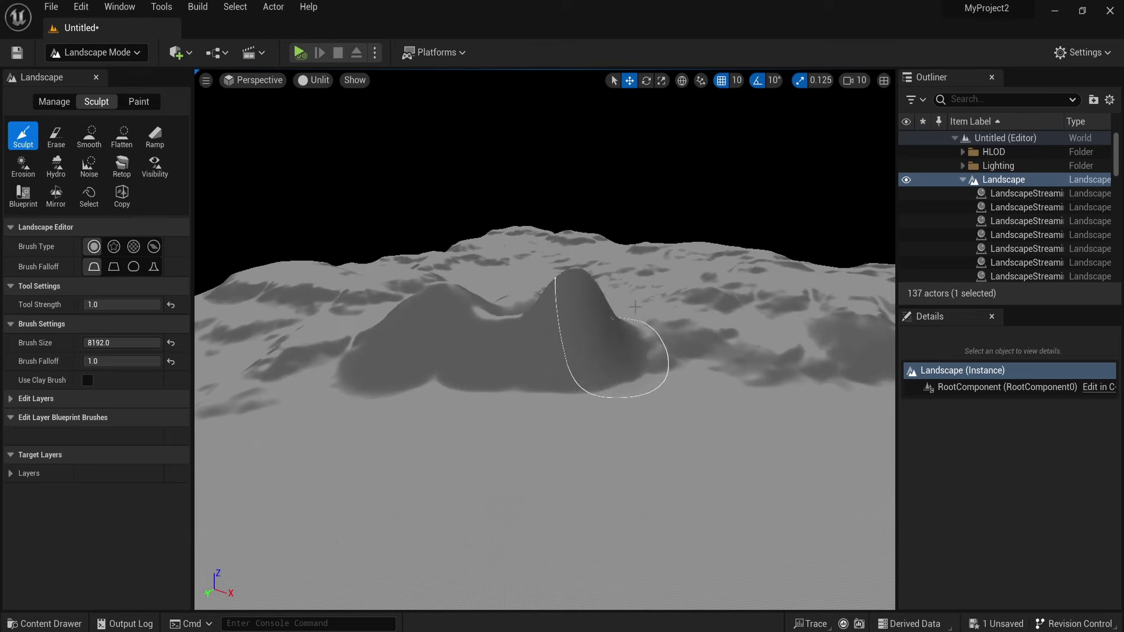
drag(636, 307, 671, 280)
click(52, 8)
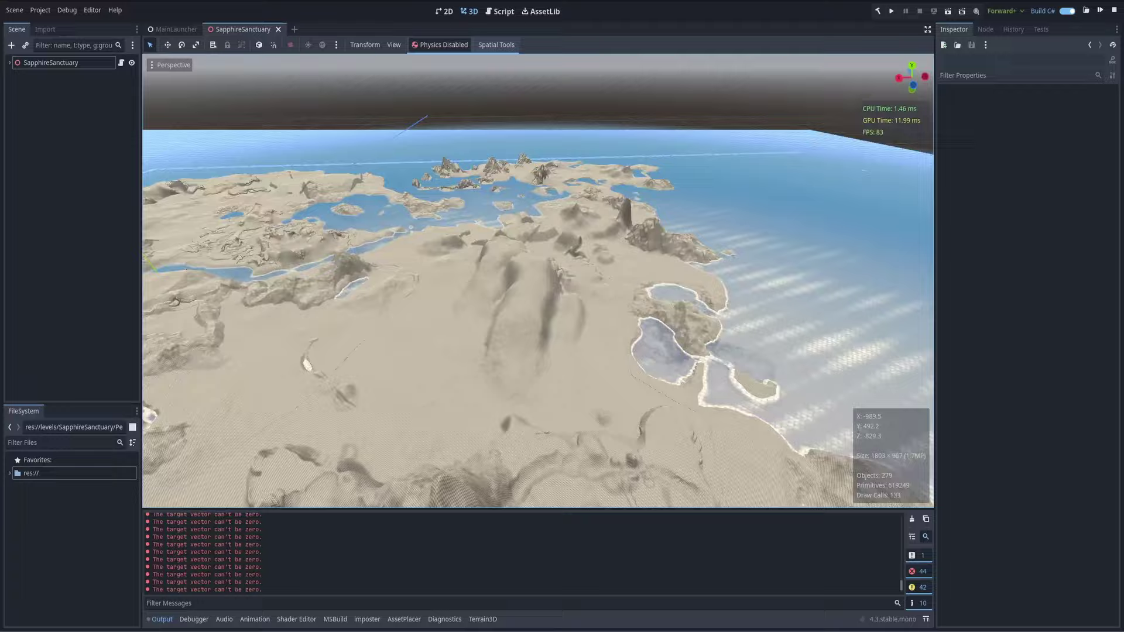
scroll(538, 282, up, 2)
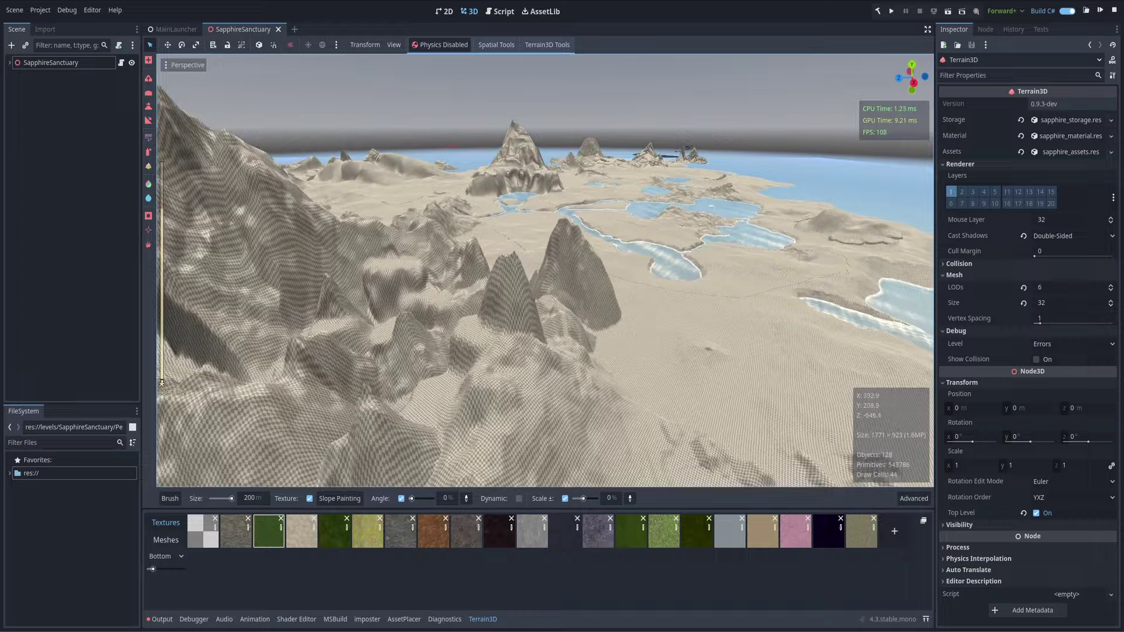
right_drag(570, 309, 569, 309)
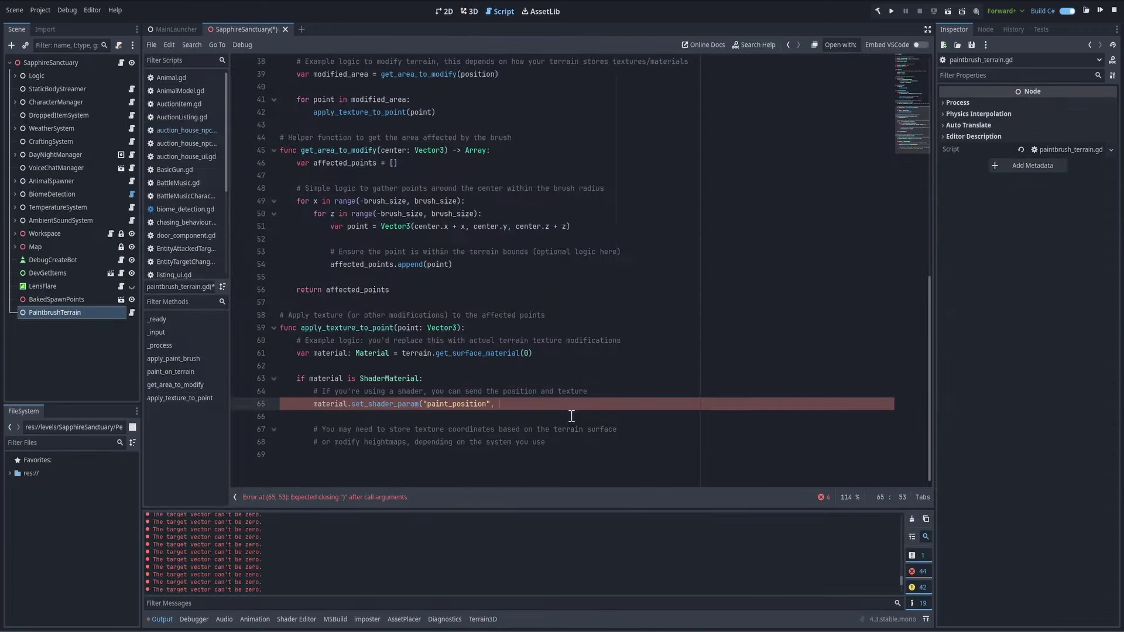
In paintbrush_terrain.gd, finish the paint_position shader parameter with point and add a set_shader_param call for paint_texture
text(point))
key(Return)
text(material.set_shader_param("paint_texture", poin)
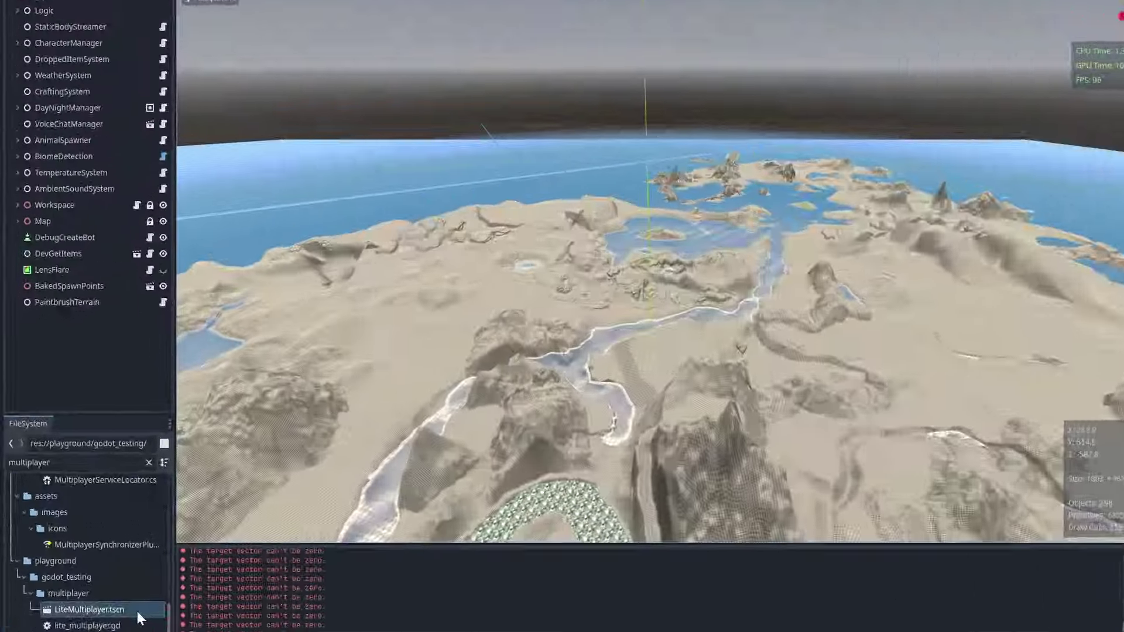
Add the LiteMultiplayer.tscn scene from the godot_testing multiplayer folder to the level's scene tree
drag(143, 612, 161, 484)
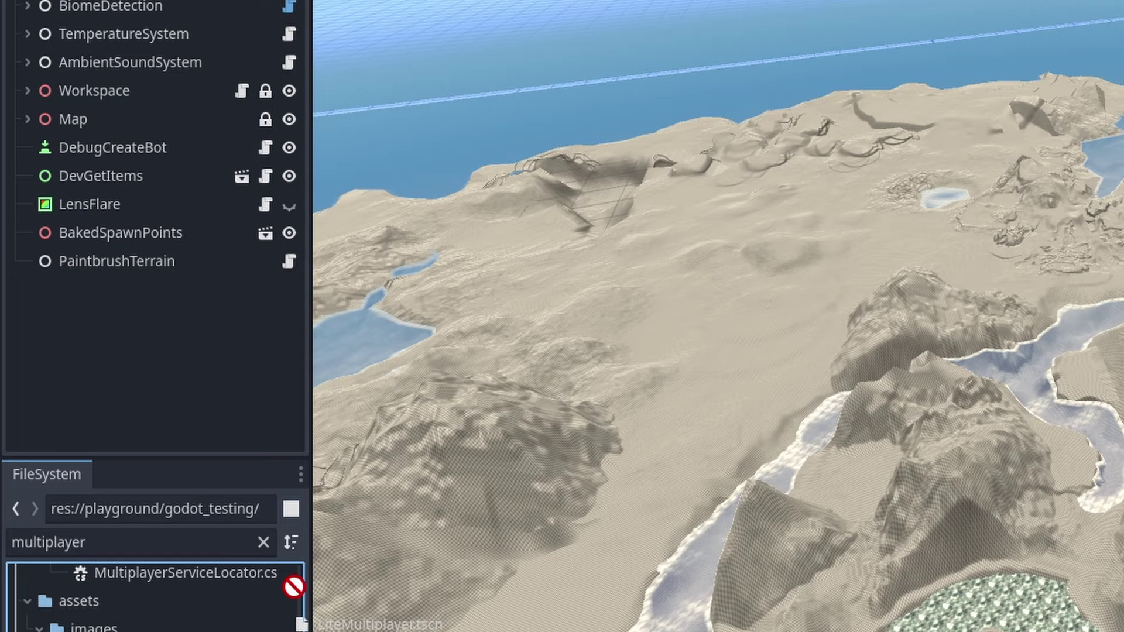
mouse_move(294, 587)
mouse_down()
mouse_move(187, 252)
mouse_move(148, 245)
mouse_up()
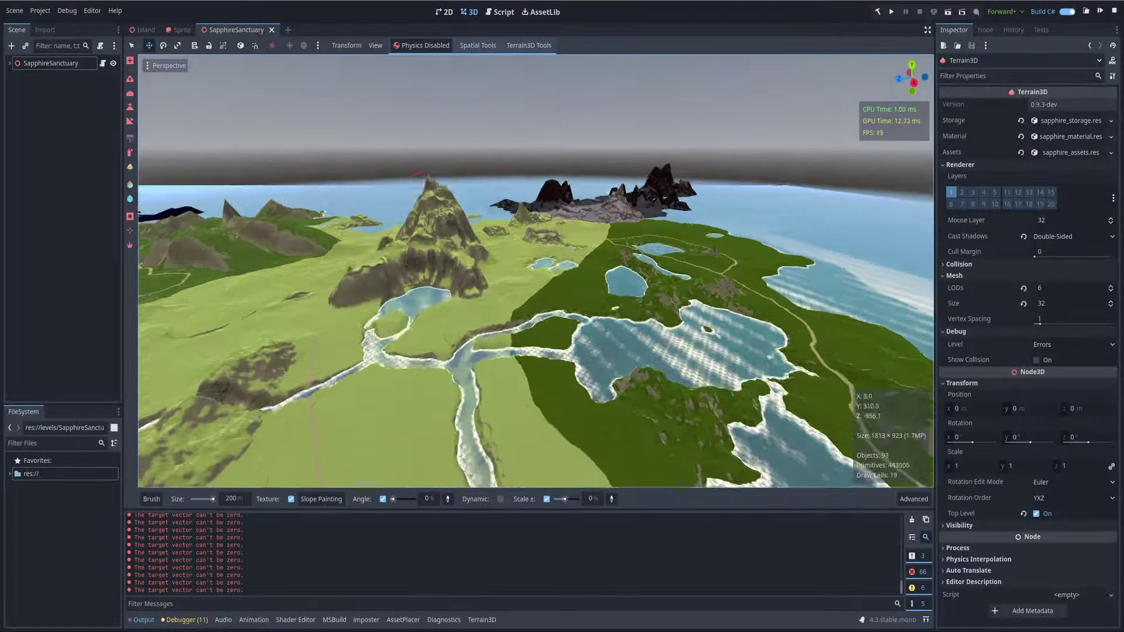
Paint the dark green grass texture over the light green terrain with the 200 m brush
scroll(536, 271, up, 2)
right_drag(574, 257, 574, 257)
mouse_move(574, 258)
mouse_down()
mouse_move(533, 288)
mouse_move(642, 296)
mouse_up()
right_drag(643, 296, 655, 305)
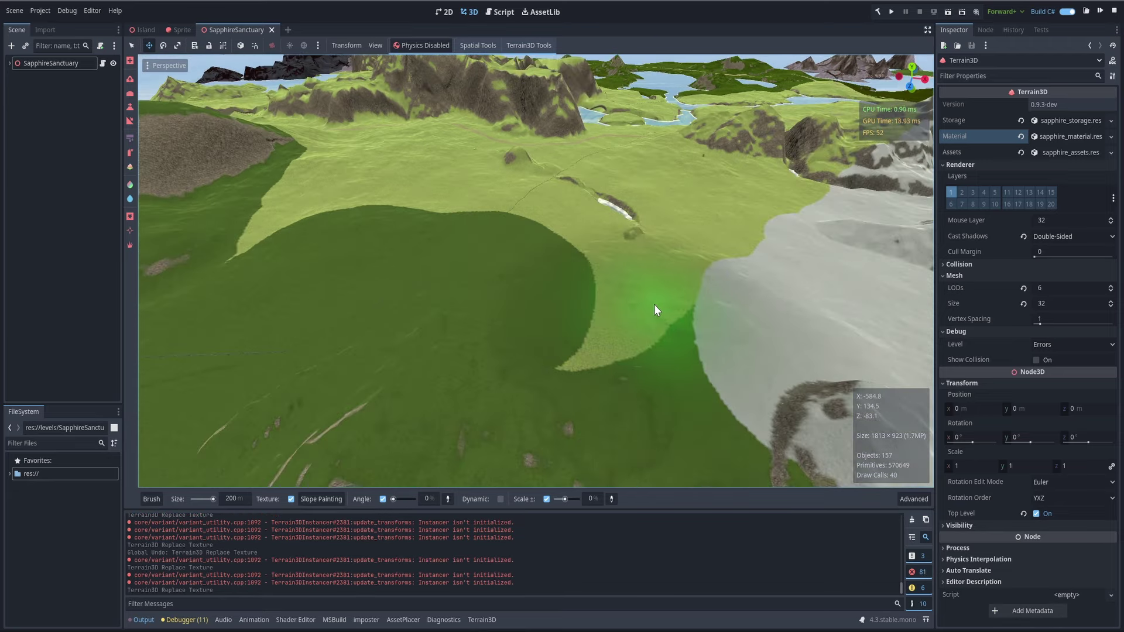
drag(655, 304, 574, 291)
right_drag(574, 291, 574, 291)
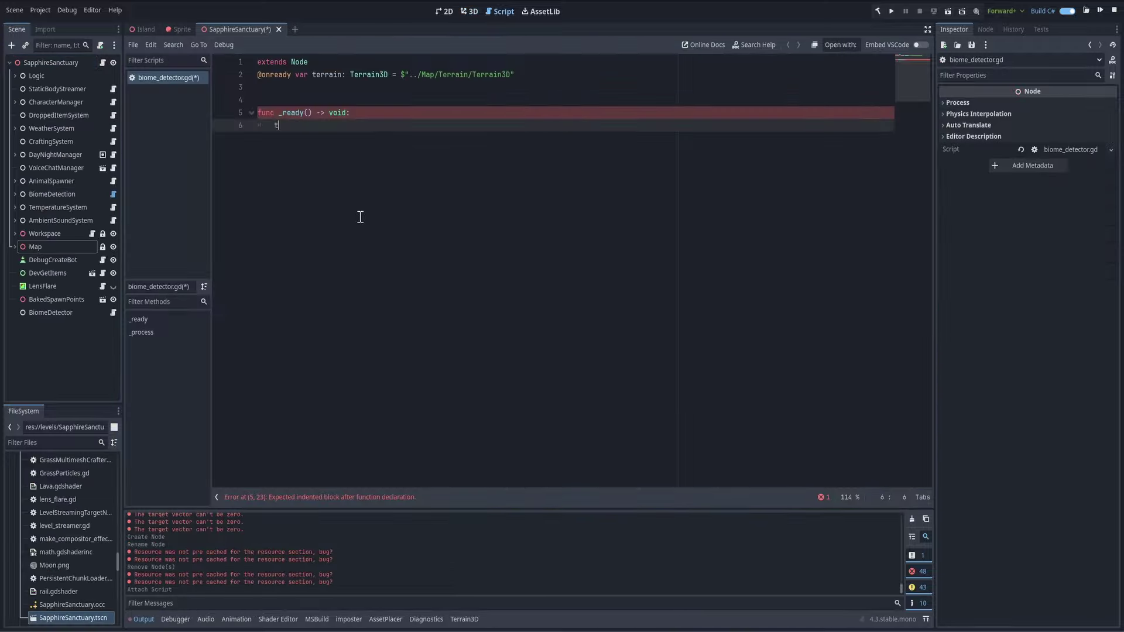
In the _ready function of biome_detector.gd, add a texture lookup on terrain.storage by completing get_tex
text(errain.s)
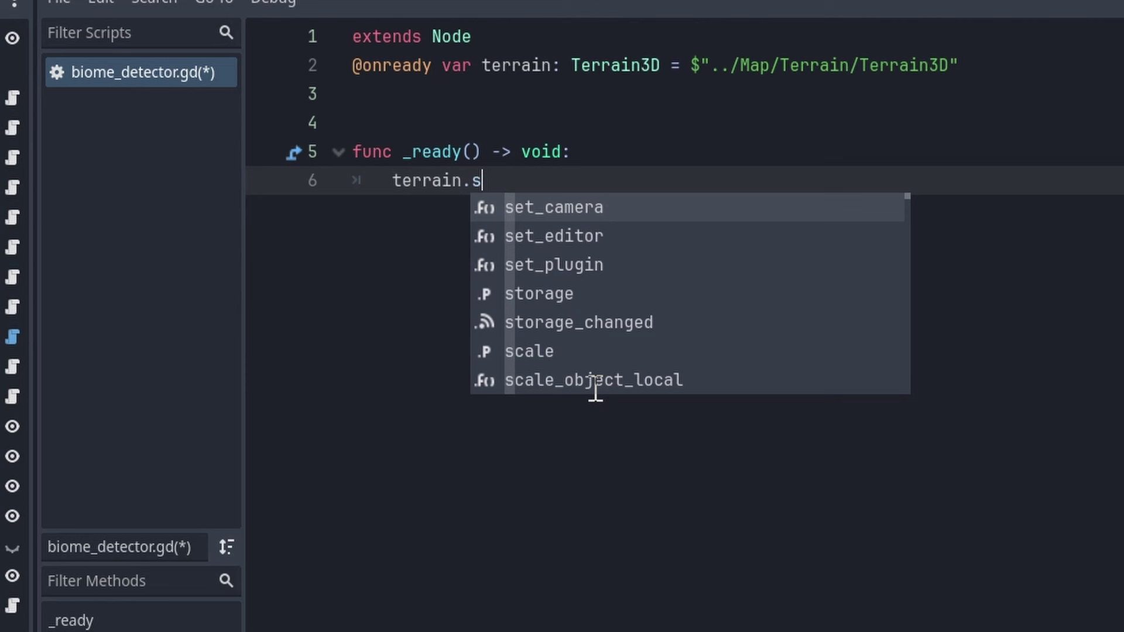
text(torage.get_tex)
key(Return)
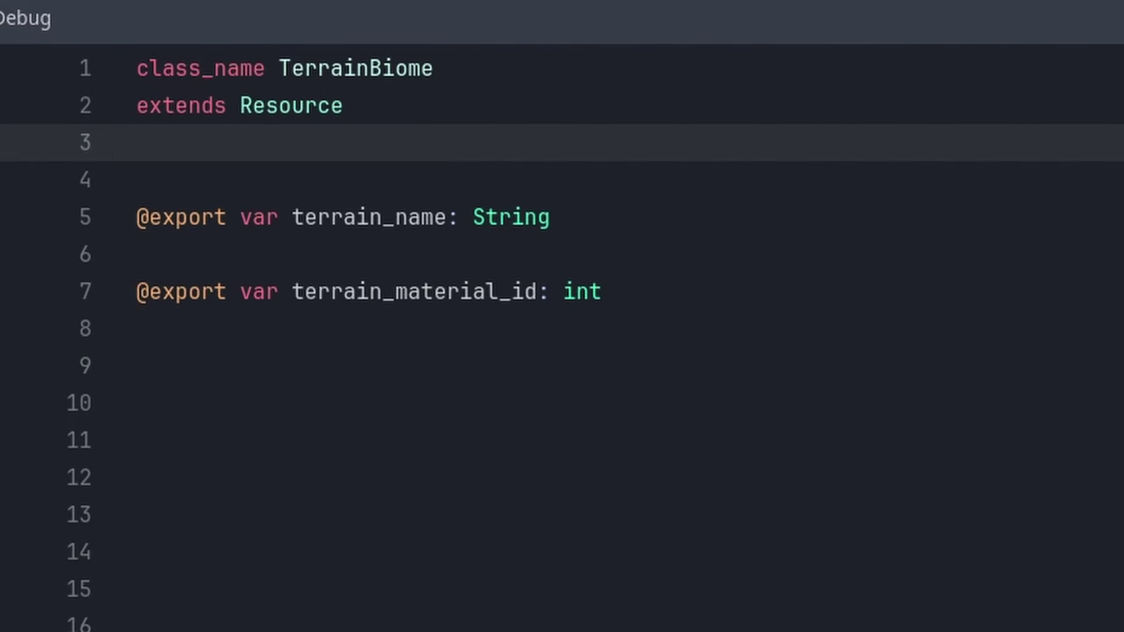
click(787, 370)
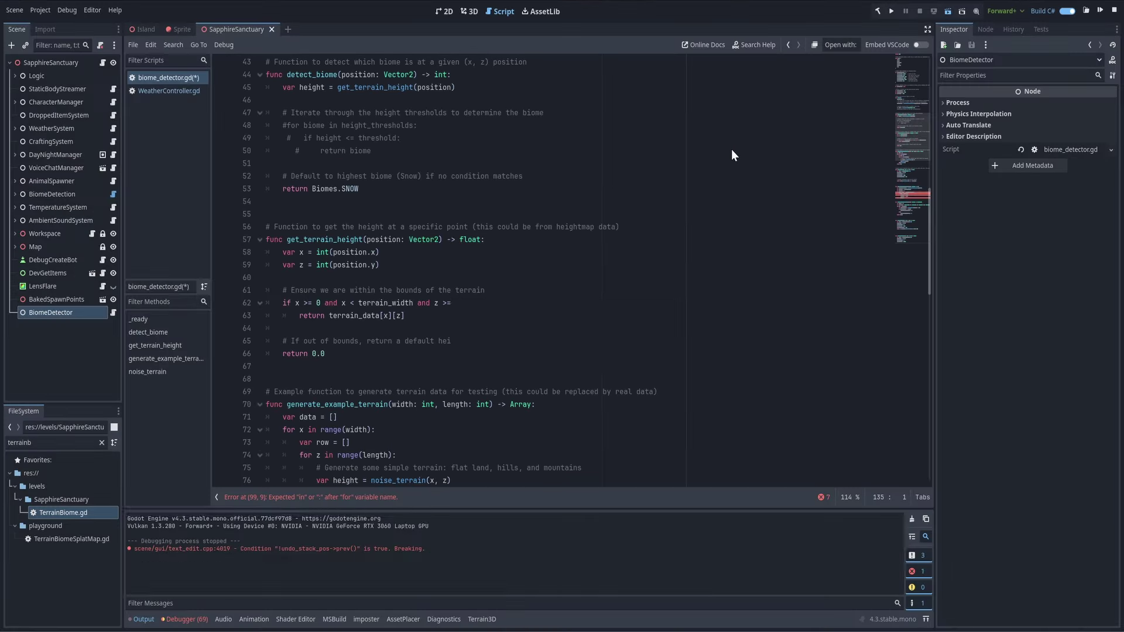
Run the project to test the biome detector script
key(F5)
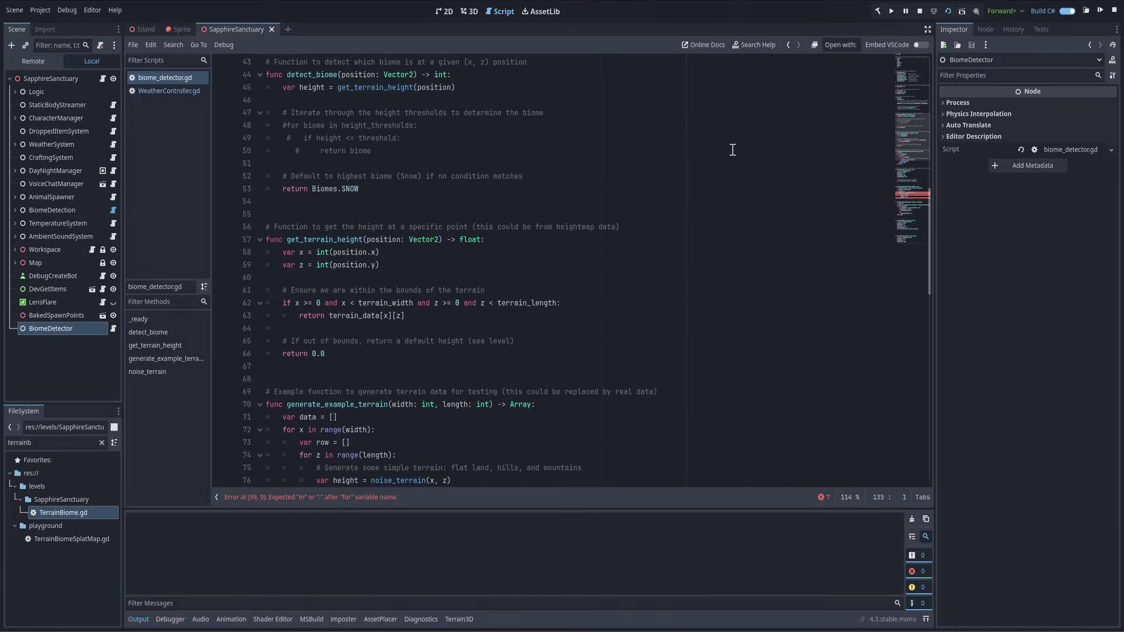
text(perio)
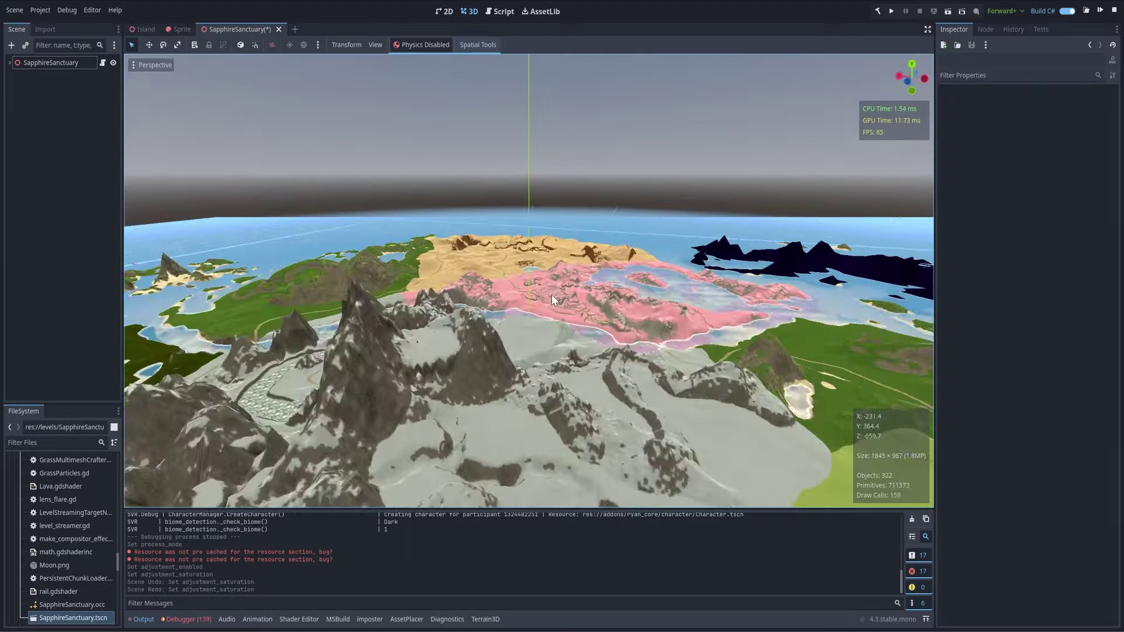
Reset the Temperature property of the Temp node to 0 and raise it again to test the thermometer
middle_drag(551, 294, 670, 315)
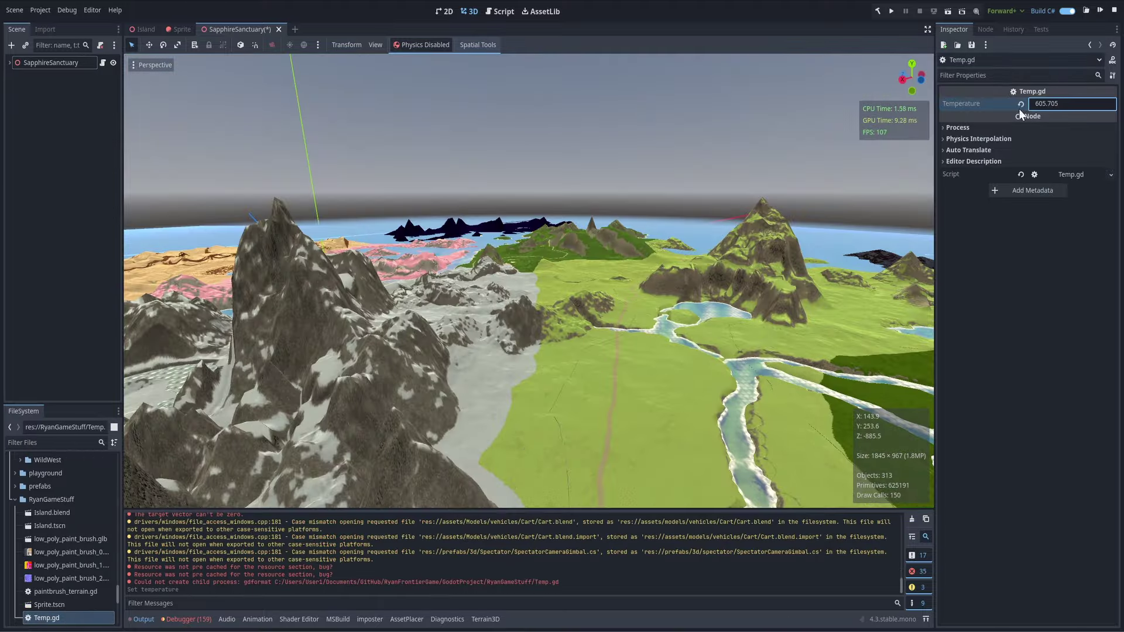
click(1020, 105)
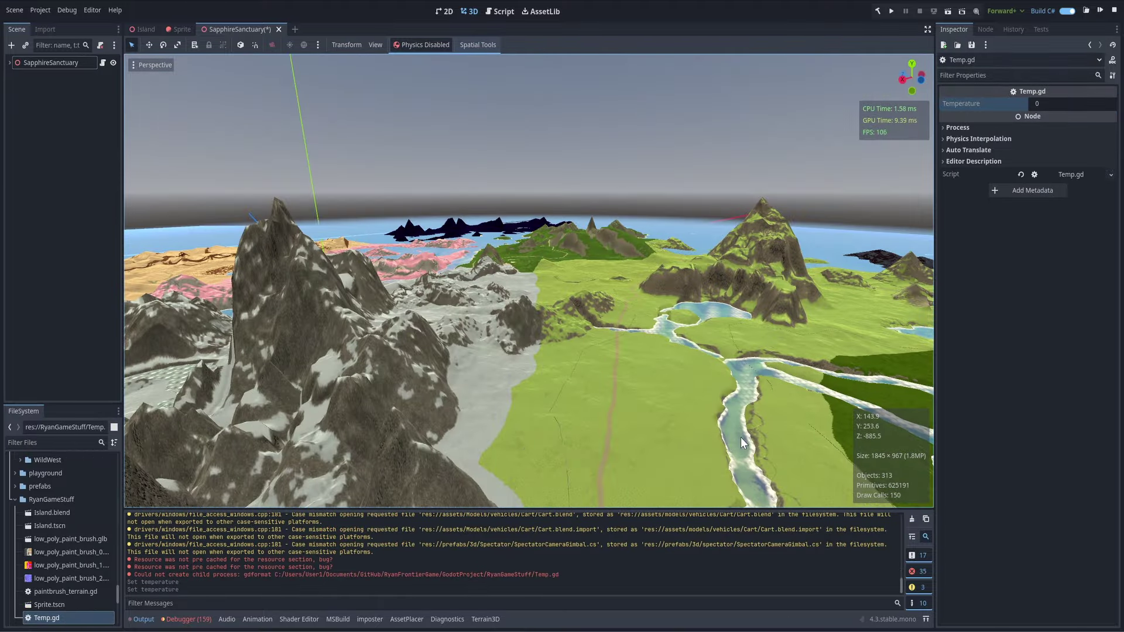
drag(1043, 103, 1054, 103)
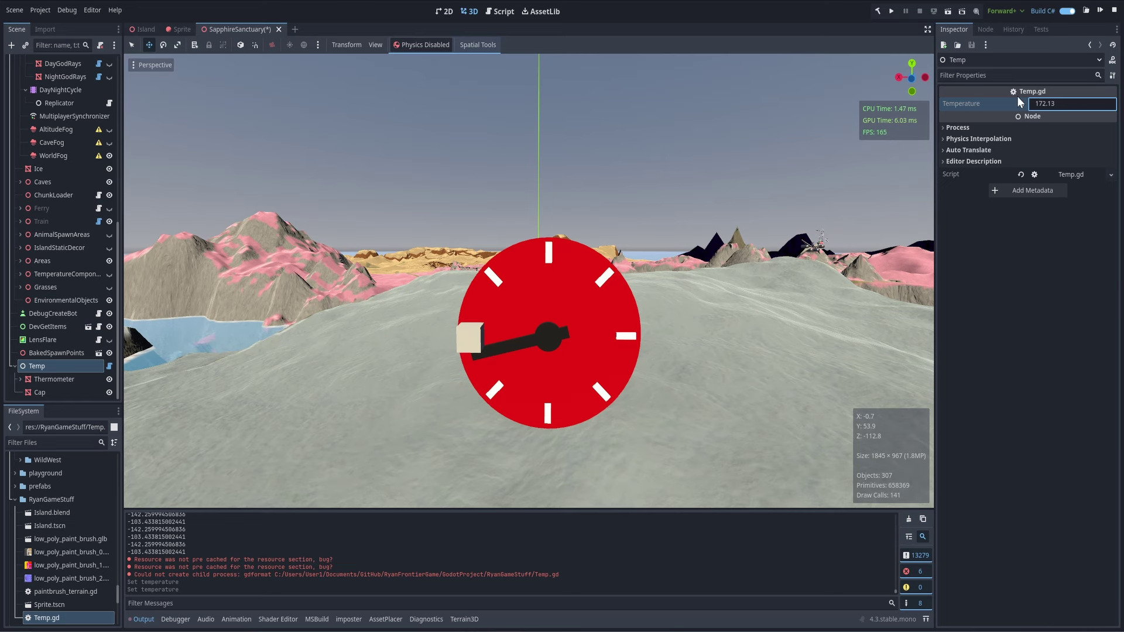
click(470, 338)
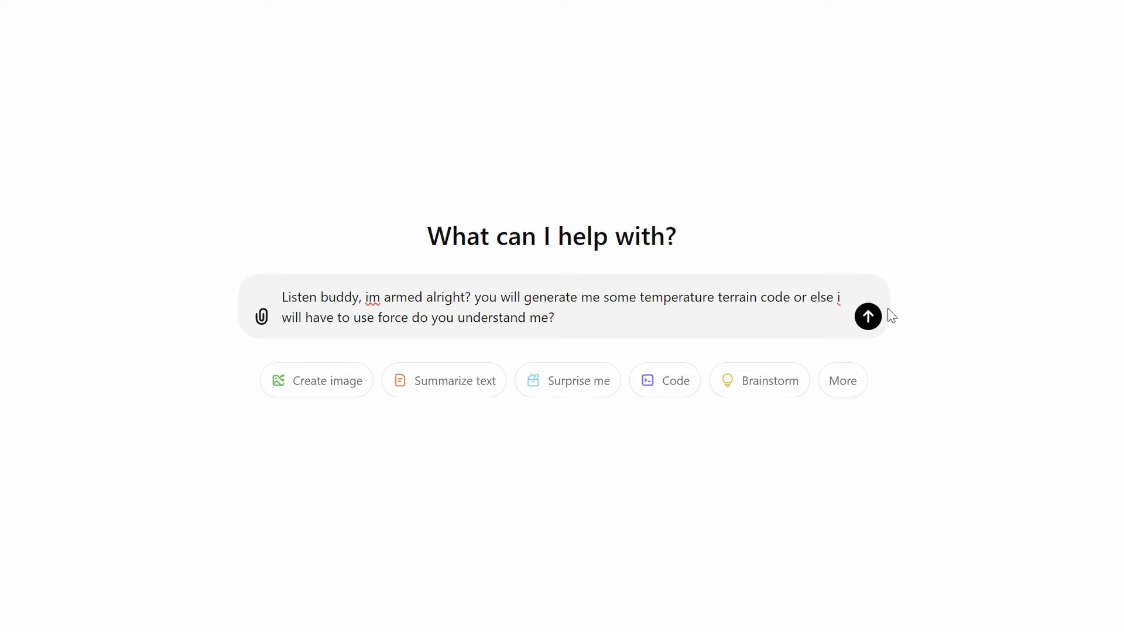
Send the chatbot prompt asking it to generate temperature terrain code
click(868, 317)
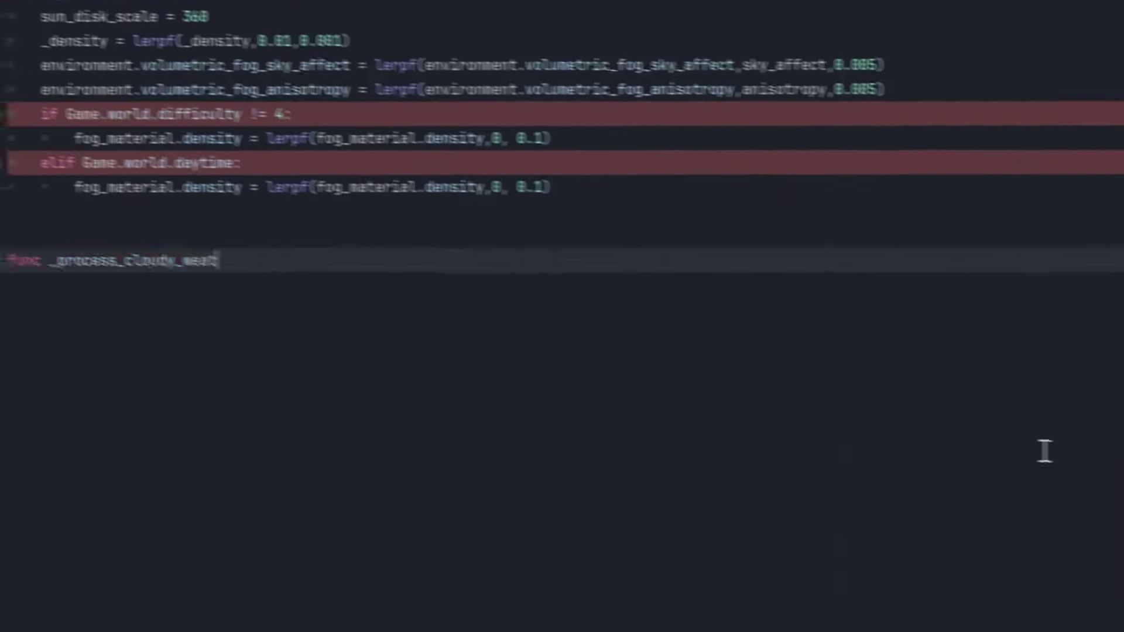
Write the _process_cloudy_weather() function with sun_disk_scale 5.185 and lerpf transitions for cloud coverage, density, volumetric fog and fog material
text(her():)
key(Return)
text(sun_disk_scale = 5.185)
key(Return)
text(cloud_coverage = lerpf(cloud_coverage,0.3 * cloud_density,0.001) 	_density = lerpf(_density,0.01,0.01) 	environment.volumetric_fog_sky_affect = lerpf()
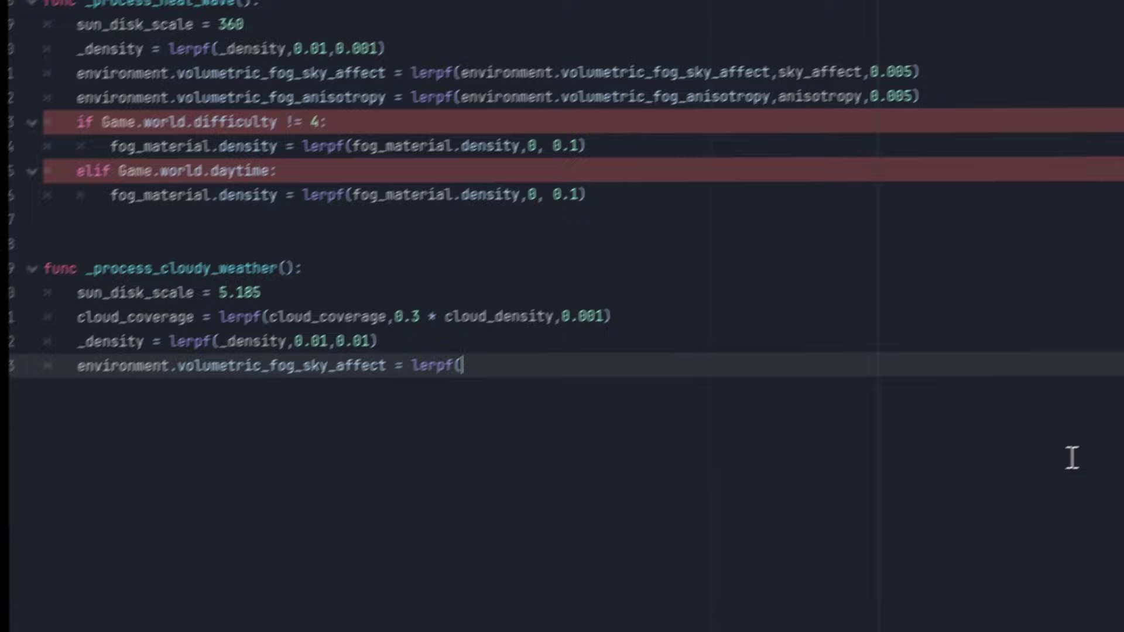
text(environment.volumetric_fog_sky_affect,sky_affect,0.005) 	environment.volumetric_fog_anisotropy = lerpf(environment.volumetric_fog_anisotropy,anisotropy,0.005) 	if Game.world.difficulty != 4: 		fog_material.density = lerpf(fog_material.density,0, 0.1))
key(BackSpace)
text(elif Game.world.daytime: fog_material.density = lerpf(fog_material.density,0, 0.1))
key(BackSpace)
key(BackSpace)
Begin the _process_rainy_weather() function with sun_disk_scale 5.185 and cloud_coverage interpolated toward 0.3 * cloud_density at 0.001
text(func _process_rainy_weather(): sun_disk_scale = 5.185 cloud_coverage = lerpf(cloud_coverage,0.3 * cloud_density,0.001))
key(Return)
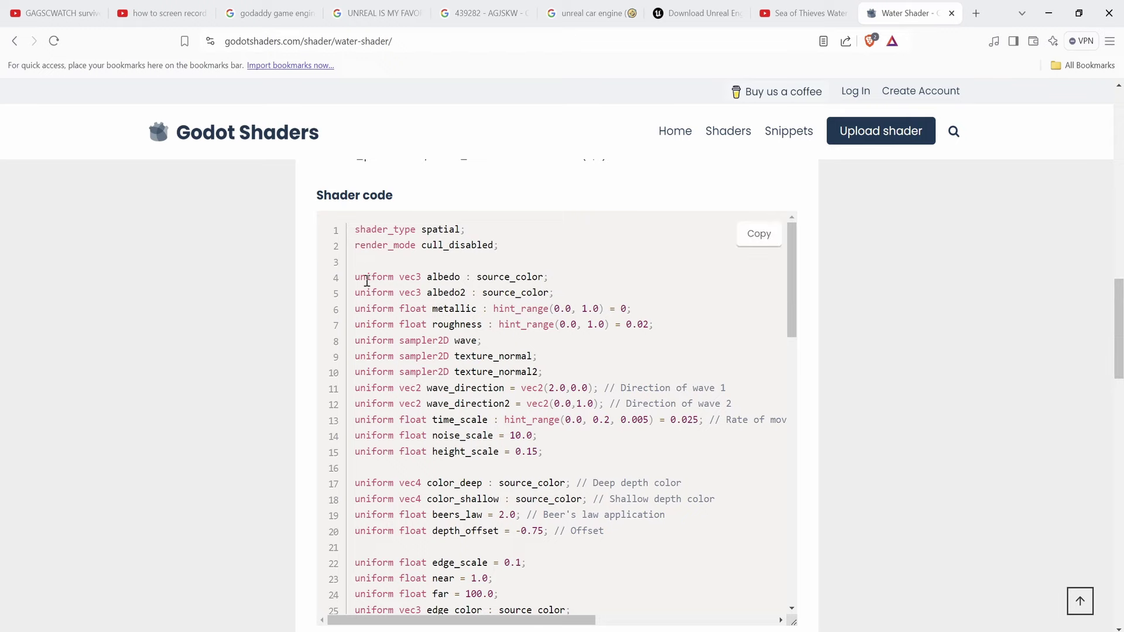
Examine the water shader code on the Godot Shaders page and the Godot 4 water shader tutorial video
scroll(368, 281, down, 9)
drag(377, 453, 745, 527)
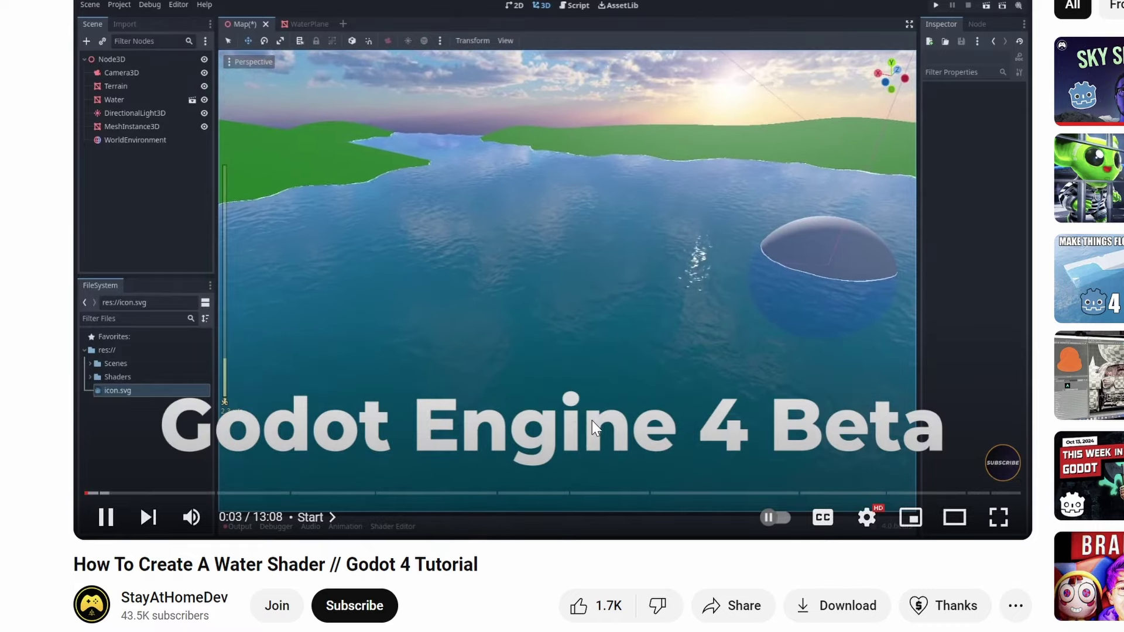
scroll(540, 568, down, 2)
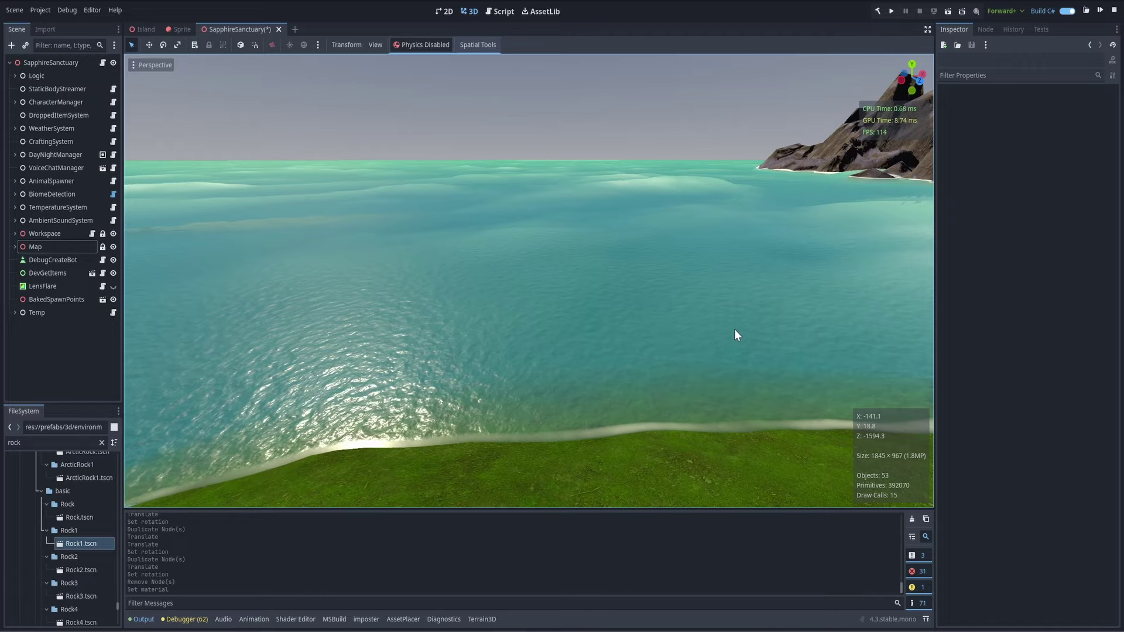
Inspect the water surface along the shore and the island's mountain and snow terrain in the 3D view
right_drag(736, 335, 773, 383)
scroll(785, 310, up, 2)
scroll(788, 351, up, 10)
scroll(773, 392, up, 8)
scroll(759, 386, down, 5)
scroll(756, 392, down, 12)
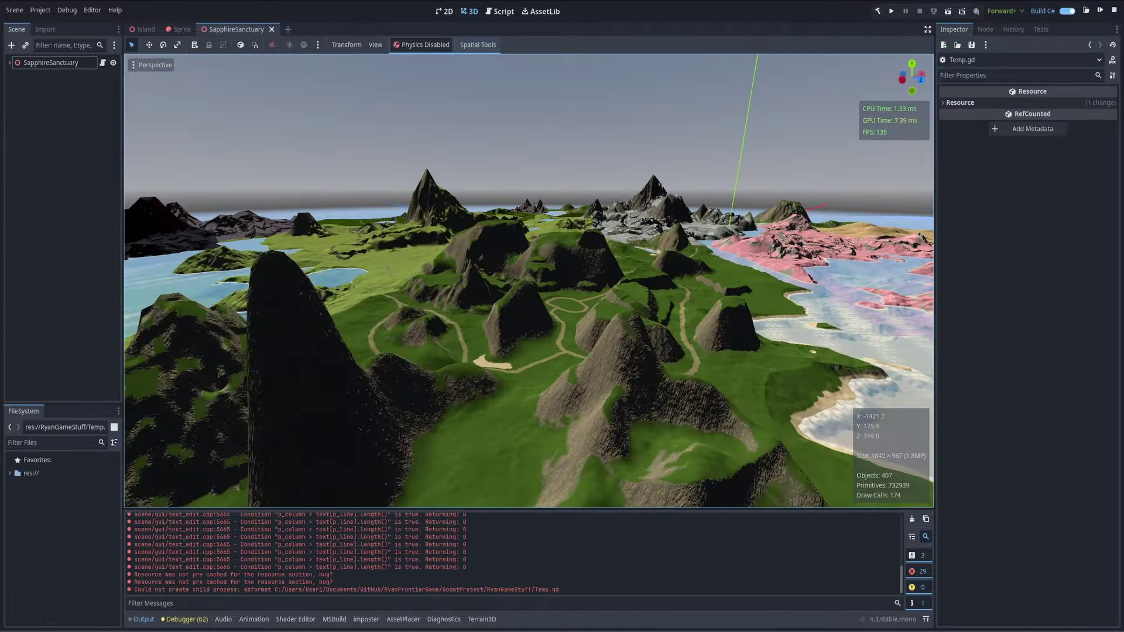
right_drag(529, 281, 498, 286)
scroll(500, 287, up, 5)
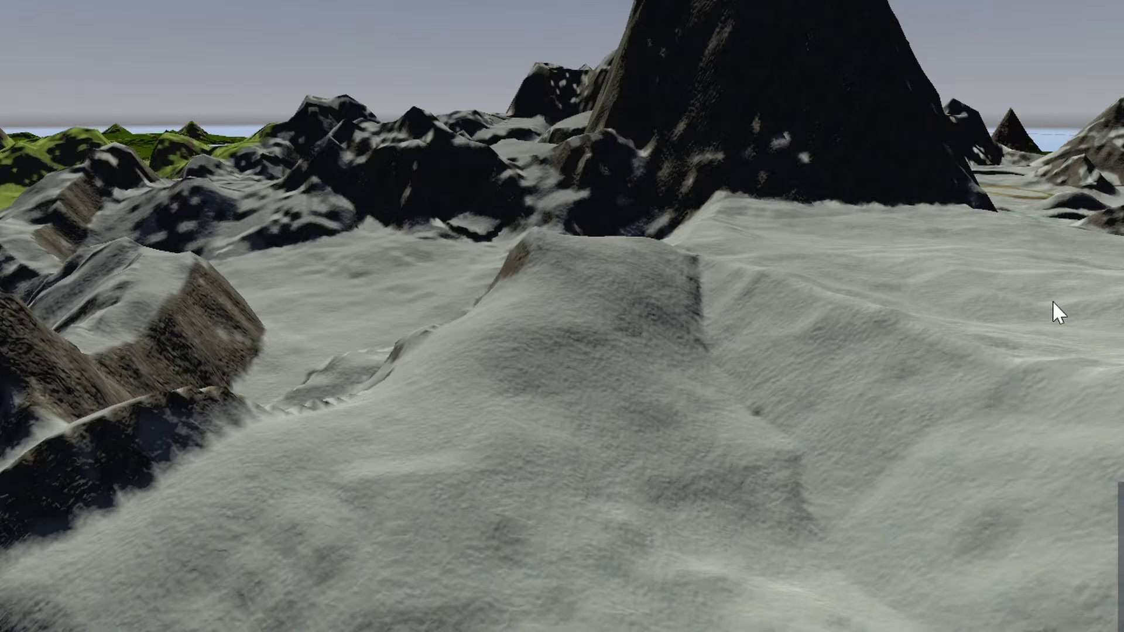
right_drag(377, 290, 348, 292)
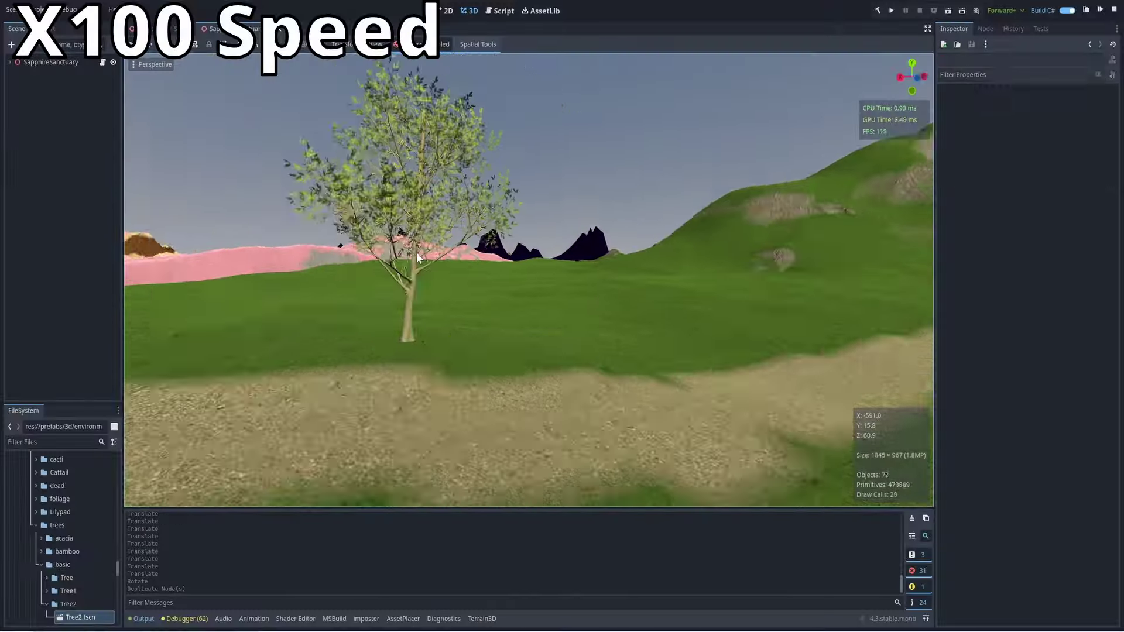
Duplicate the Tree2 tree several times and place the copies on the grass beside the dirt path
key(ctrl+d)
mouse_move(491, 328)
mouse_down()
mouse_move(483, 270)
mouse_move(579, 268)
mouse_up()
key(ctrl+d)
key(ctrl+d)
right_drag(579, 269, 445, 263)
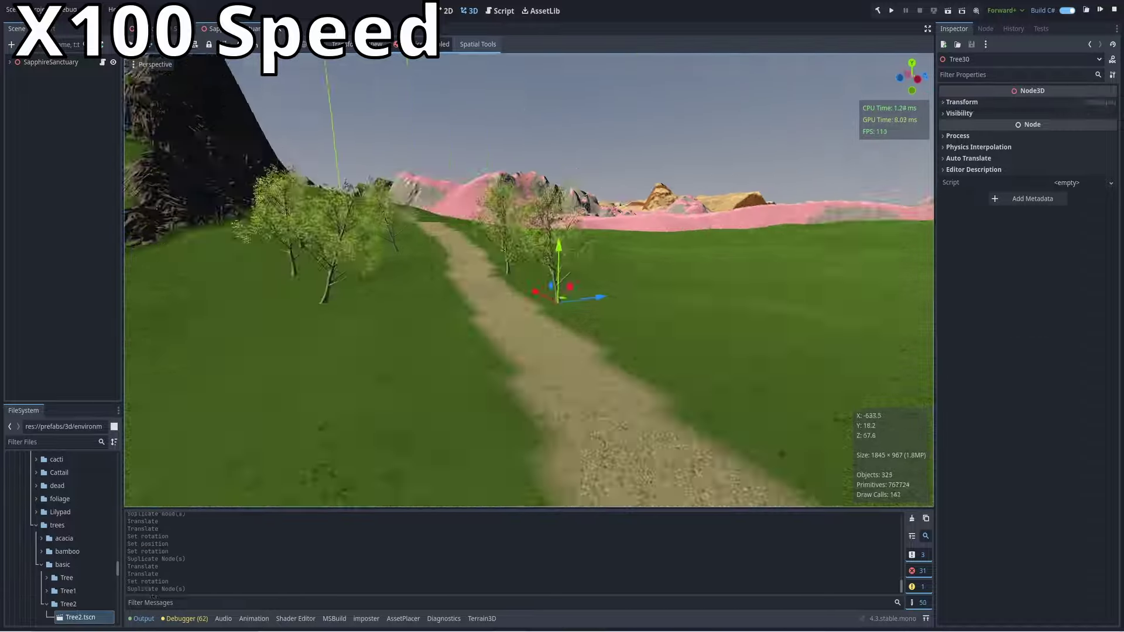
Search the project files for "rock" and place the Rock1.tscn rock on the grass near the path
click(50, 442)
text(rock)
drag(81, 543, 664, 291)
right_drag(664, 290, 586, 281)
Duplicate the rock, spread the copies over the grass, and rotate a copy to X 48°, Y 118.5°, Z 39.5°
key(ctrl+d)
drag(586, 281, 556, 293)
right_drag(556, 293, 377, 237)
key(ctrl+d)
drag(457, 351, 986, 119)
click(963, 102)
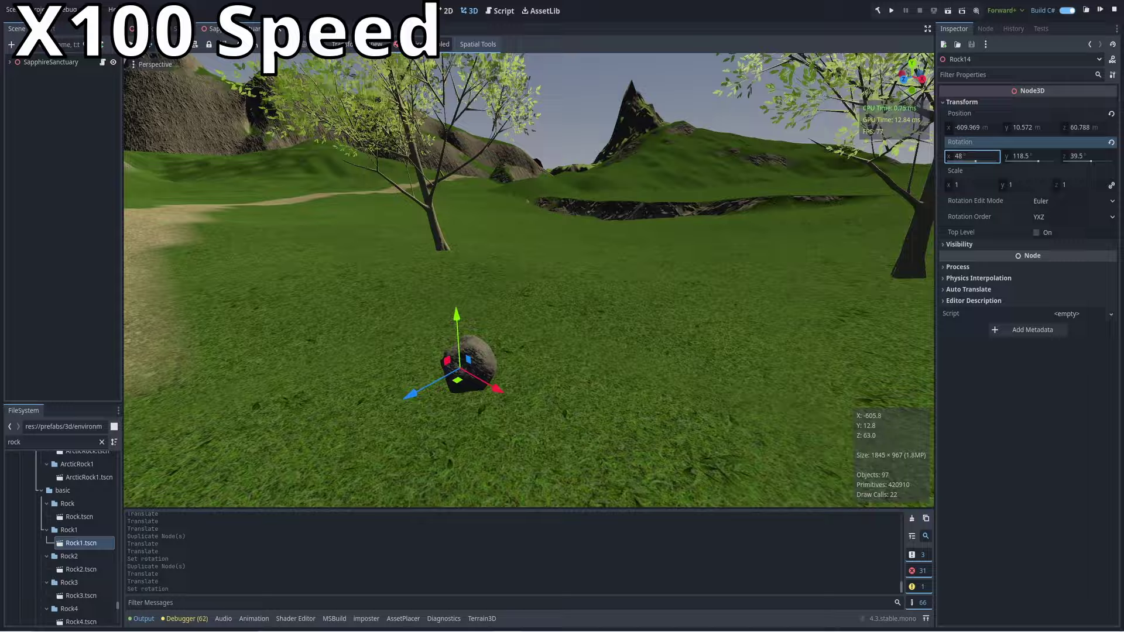
right_drag(457, 293, 258, 250)
click(961, 108)
click(514, 259)
right_drag(514, 259, 462, 252)
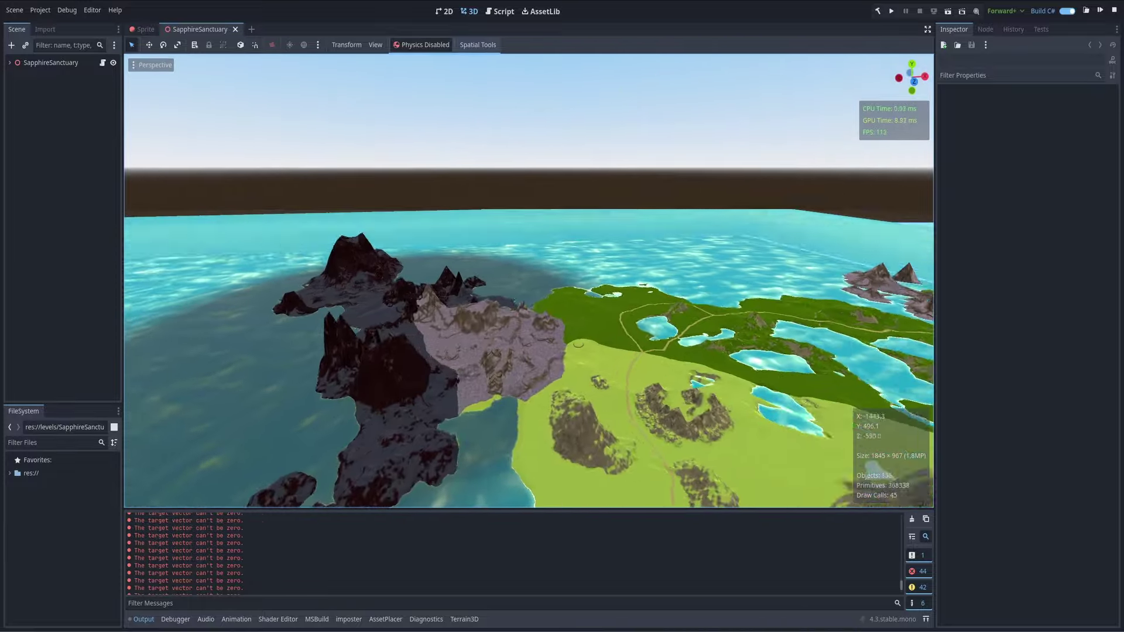
Commit the Forest grass generator to populate the forest terrain with grass at 350 blades per multimesh
right_drag(529, 281, 738, 330)
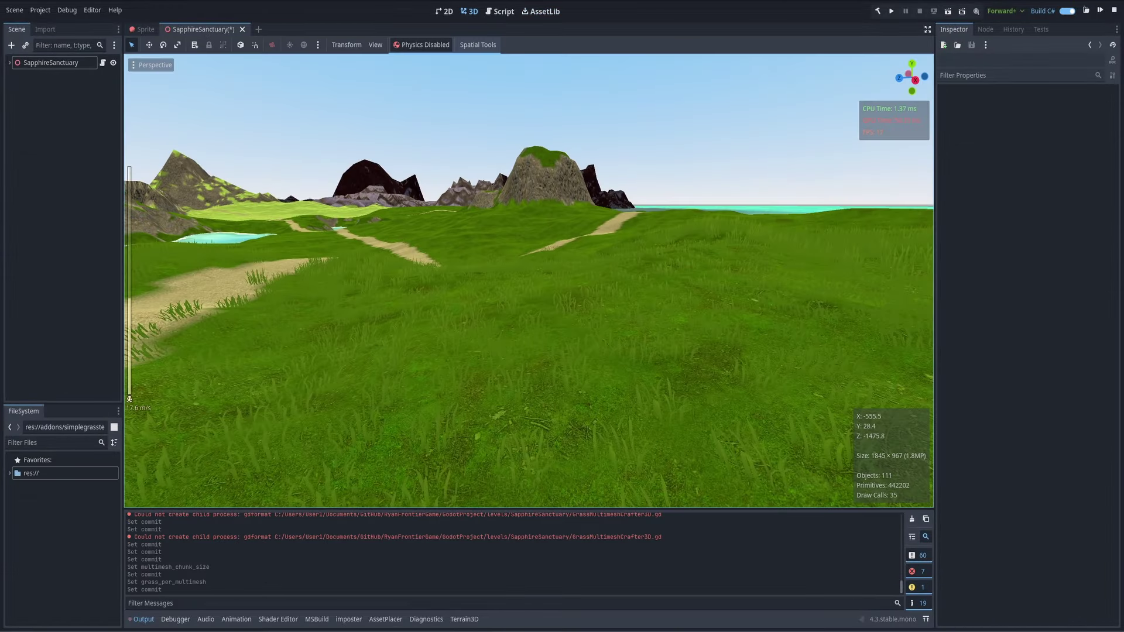
right_drag(529, 281, 644, 281)
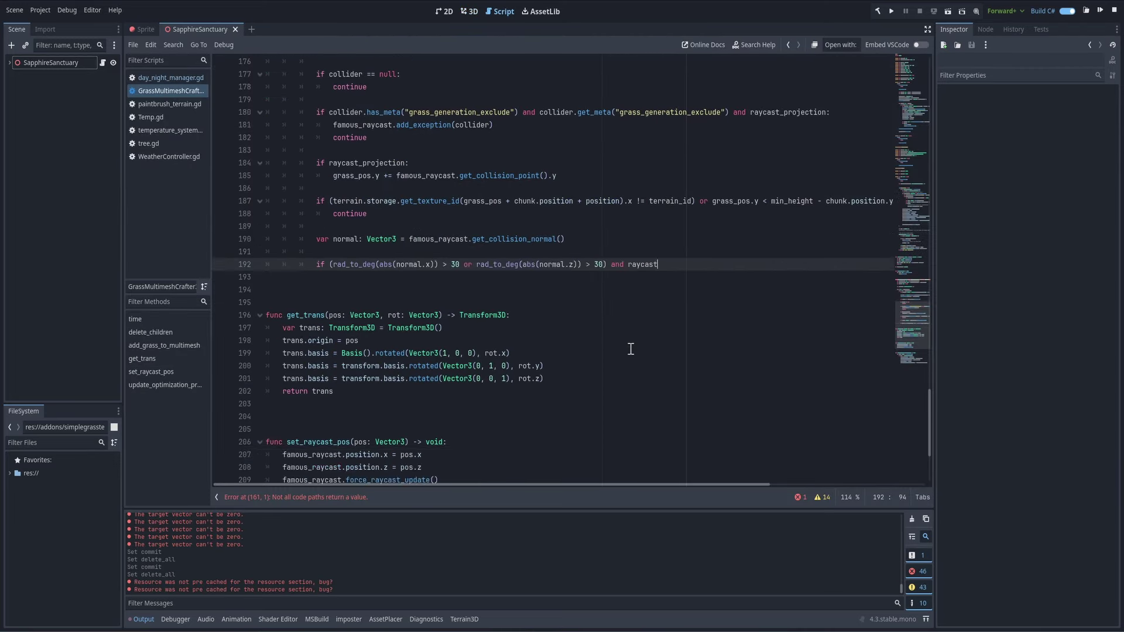
scroll(630, 348, down, 4)
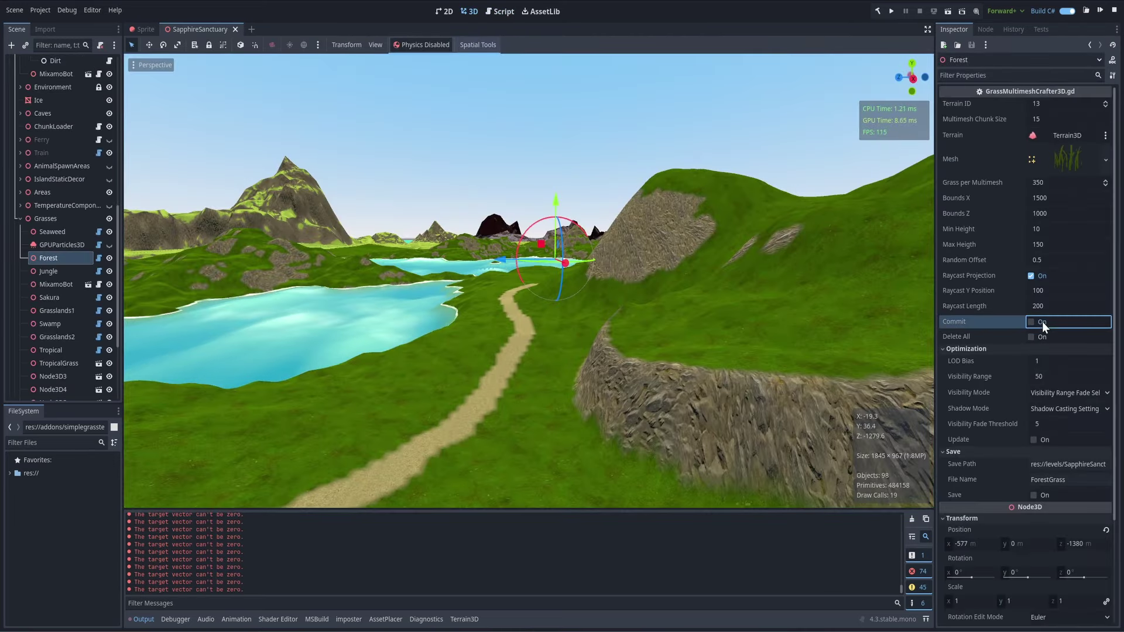
click(1032, 321)
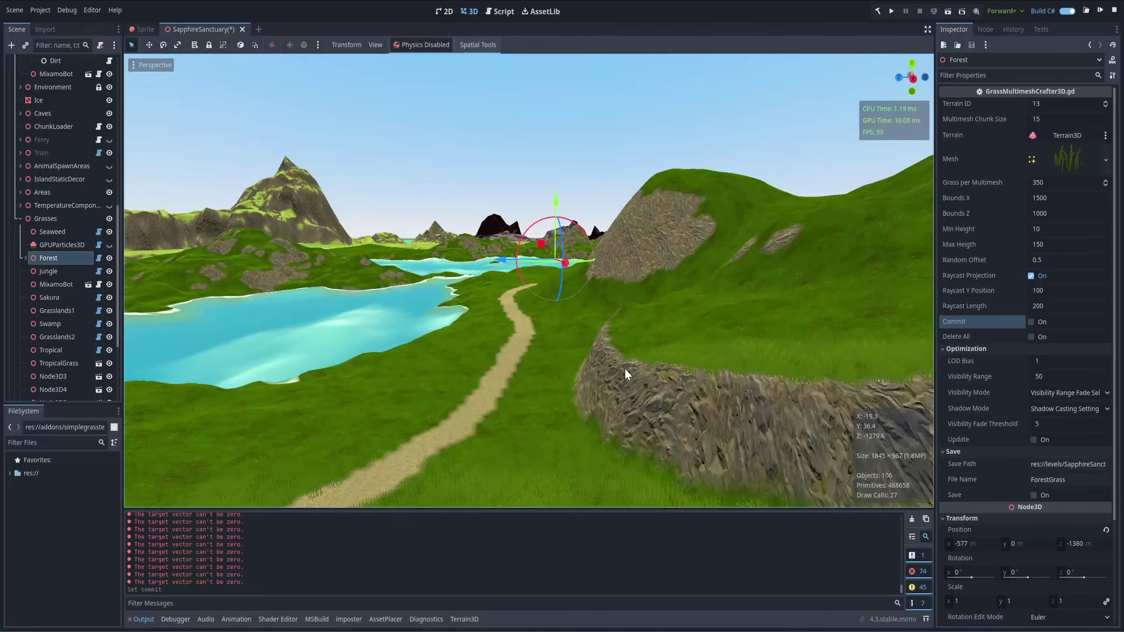
Fly over the terrain to examine the generated forest grass around the hills
right_drag(624, 369, 410, 352)
key(w)
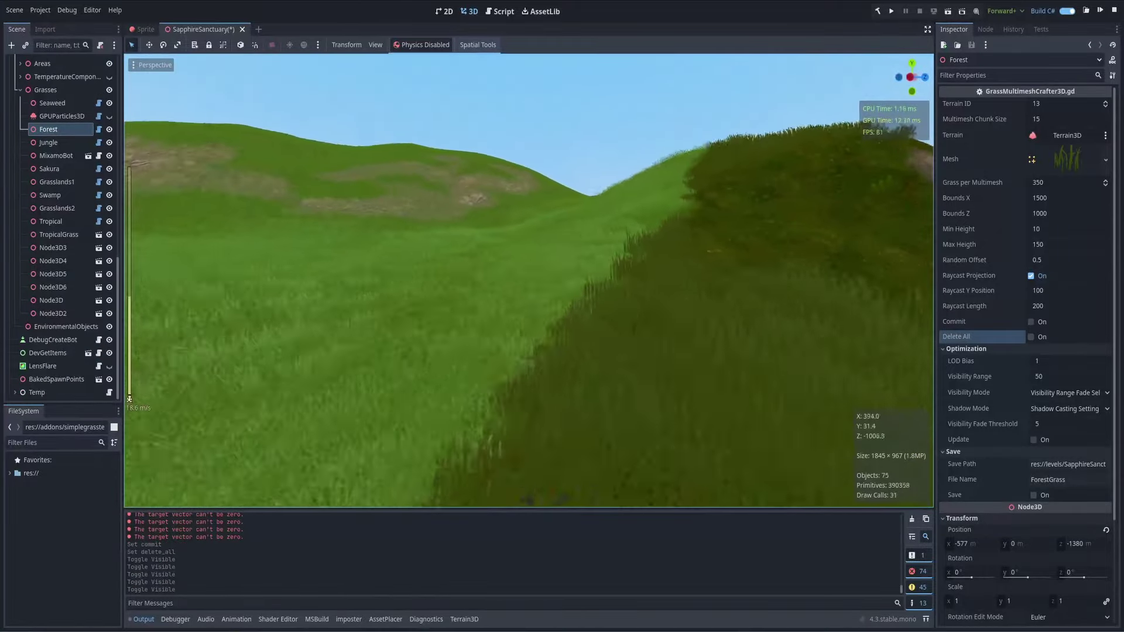
right_drag(409, 351, 442, 331)
key(w)
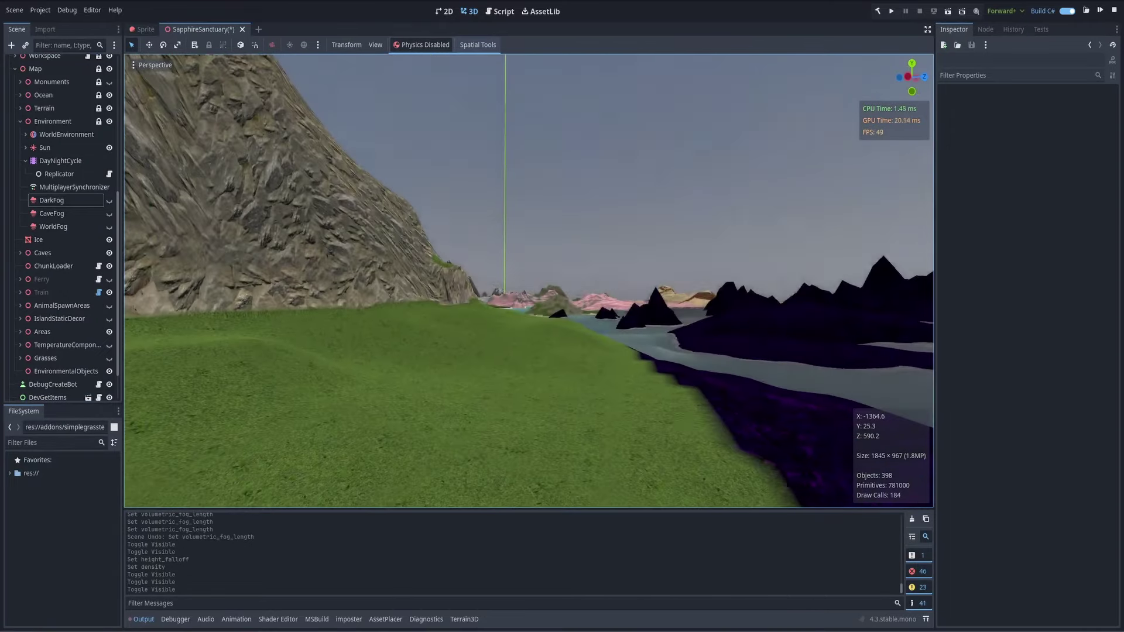
Toggle the DarkFog volume's visibility and assign TerrainSplatMap.jpg as the WorldFog shader's Sample texture
click(108, 200)
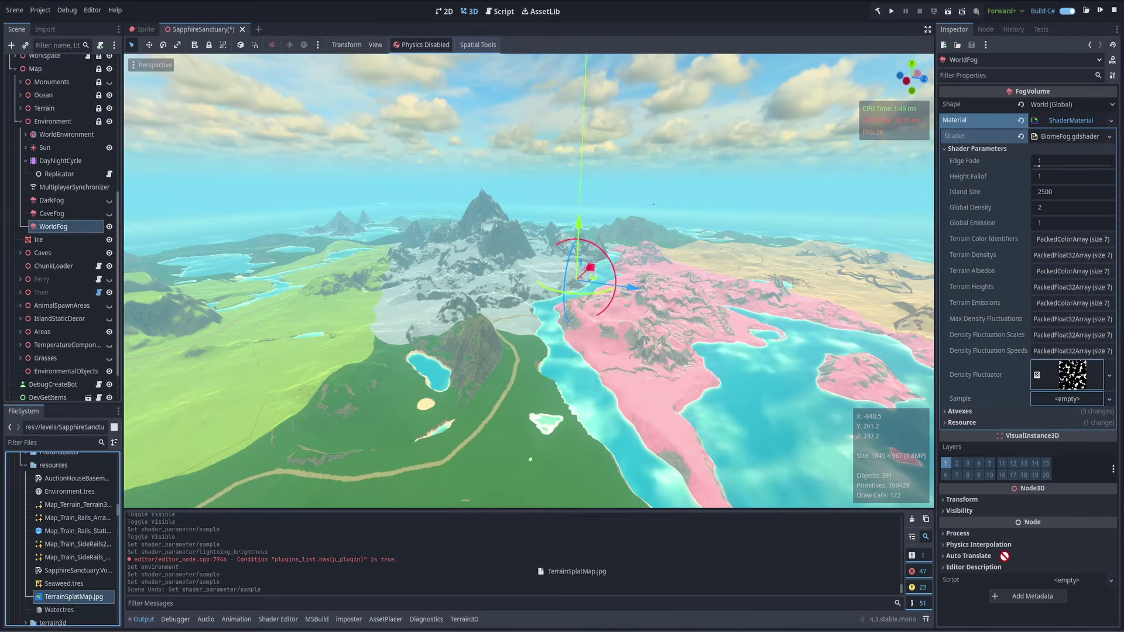
drag(1067, 398, 1067, 399)
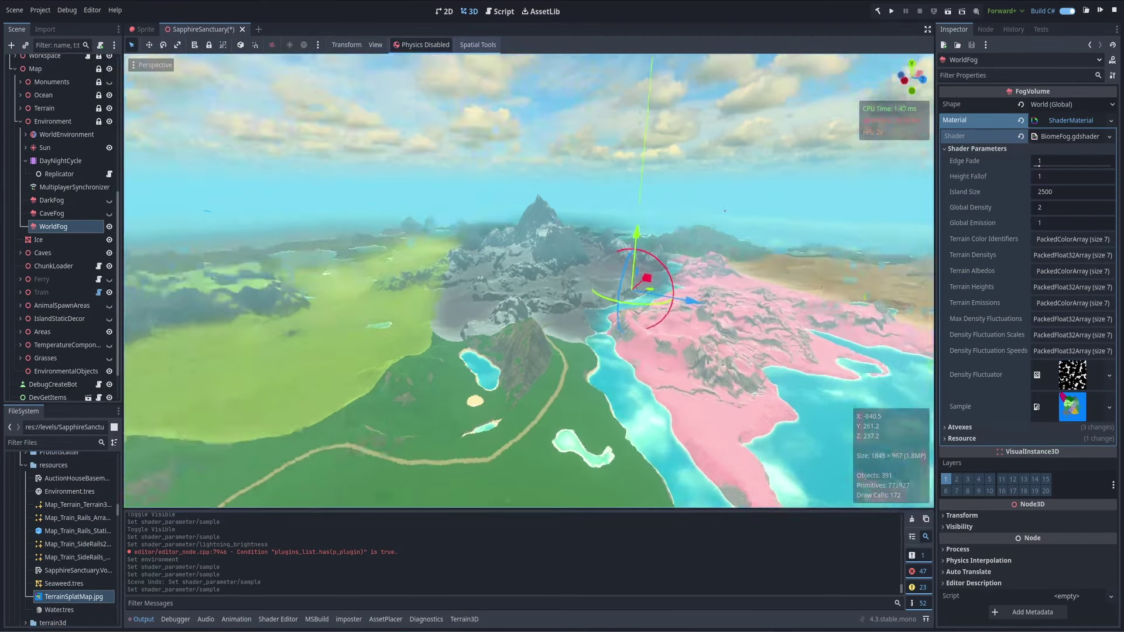
Try out a different value in the WorldFog shader's Terrain Densitys array and check the fog over the desert
click(1071, 255)
click(1045, 316)
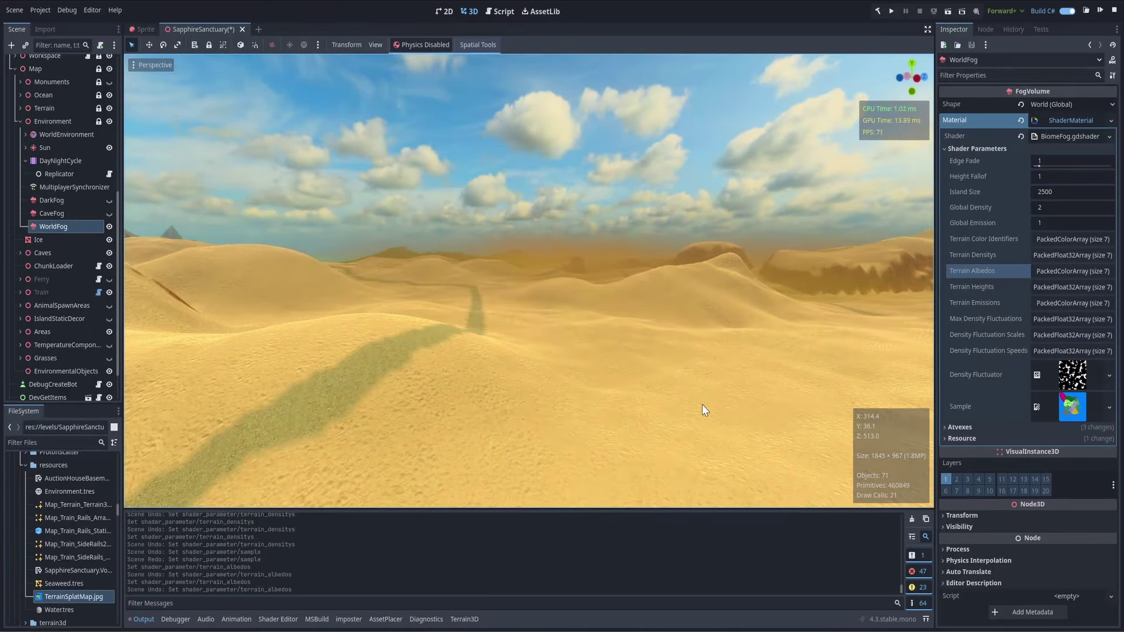
right_drag(702, 405, 701, 405)
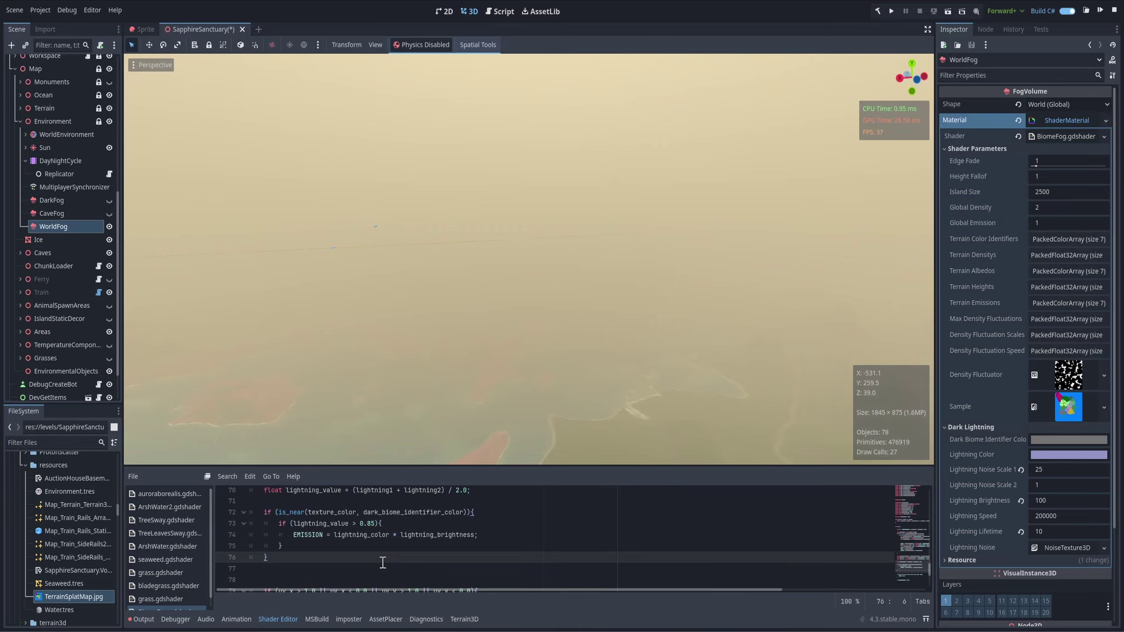
In the BiomeFog shader, set EMISSION to lightning_color * lightning_brightness where texture_color is near dark_biome_identifier_color and lightning_value > 0.85
text(if (is_near)
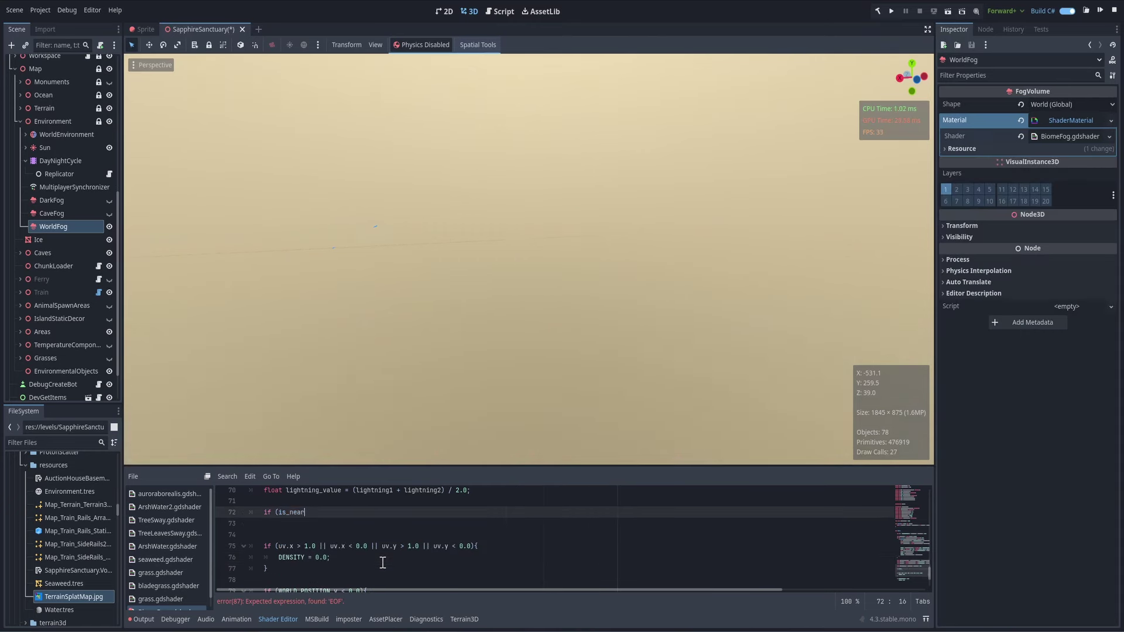
key(Return)
text(if (lightning_value > 0.85){)
key(Return)
text(EMISSION = lightning_color * lightning_brightness;)
key(Return)
text(})
key(Return)
text(})
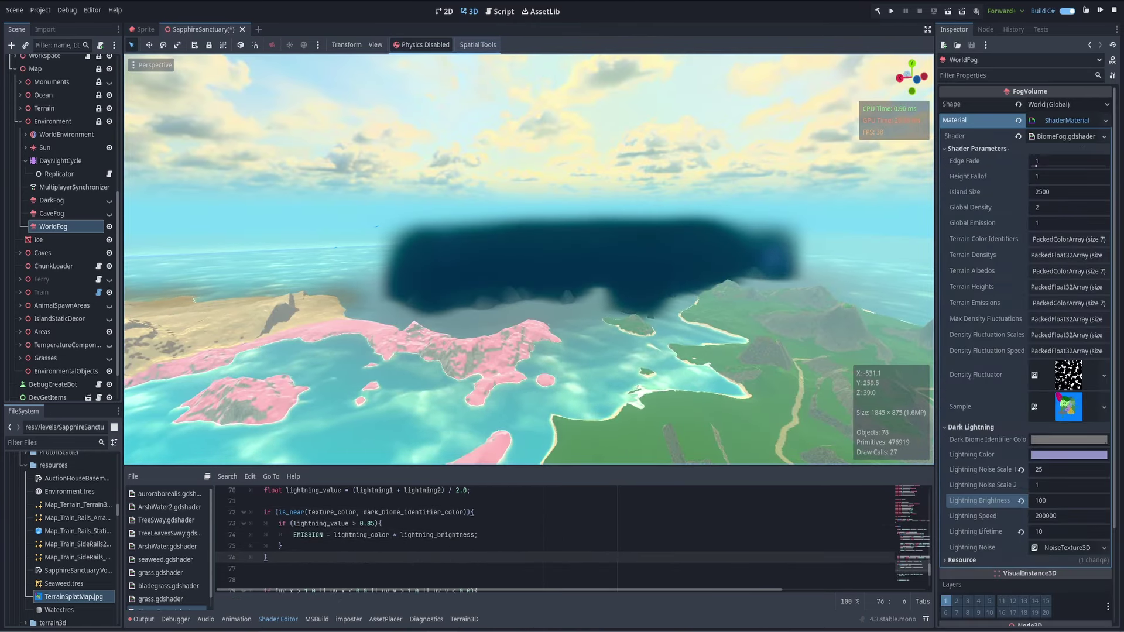
Look over the island from above to examine the fog of the different biomes
right_drag(702, 405, 701, 405)
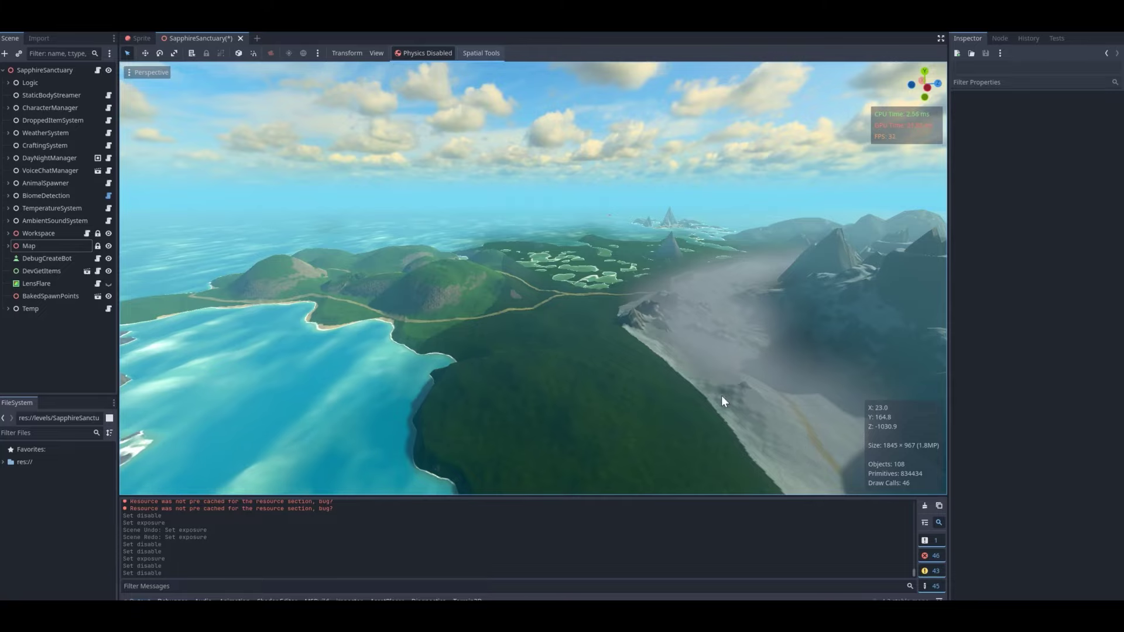
right_drag(663, 373, 663, 352)
key(w)
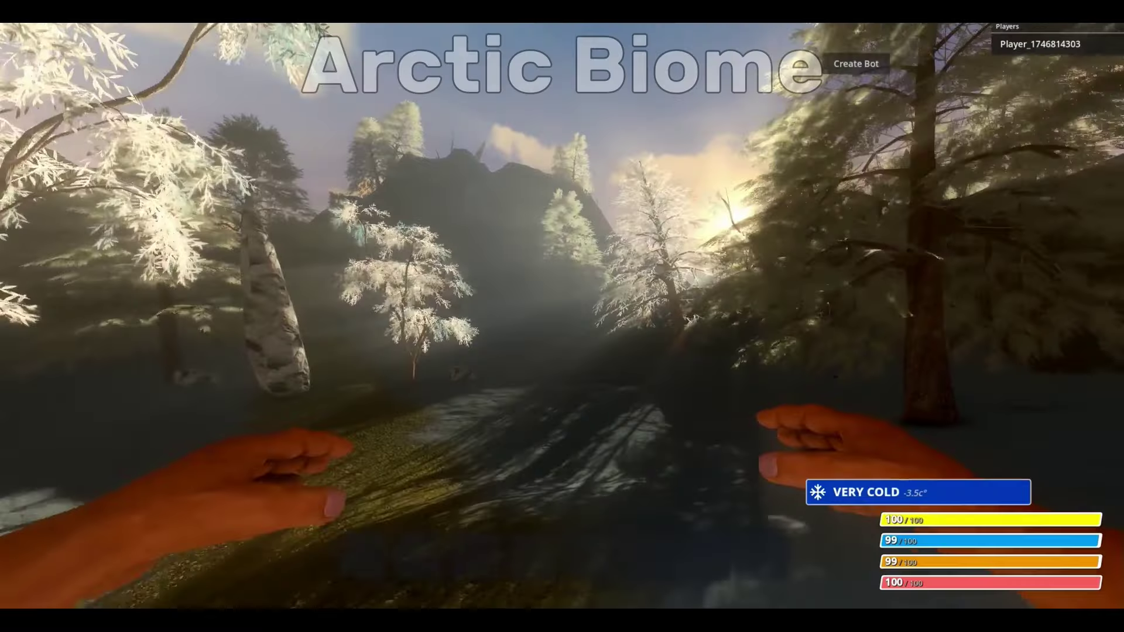
Walk through the Arctic biome in the running game to examine its snowy trees, lighting, fog and temperature display
key(shift+w)
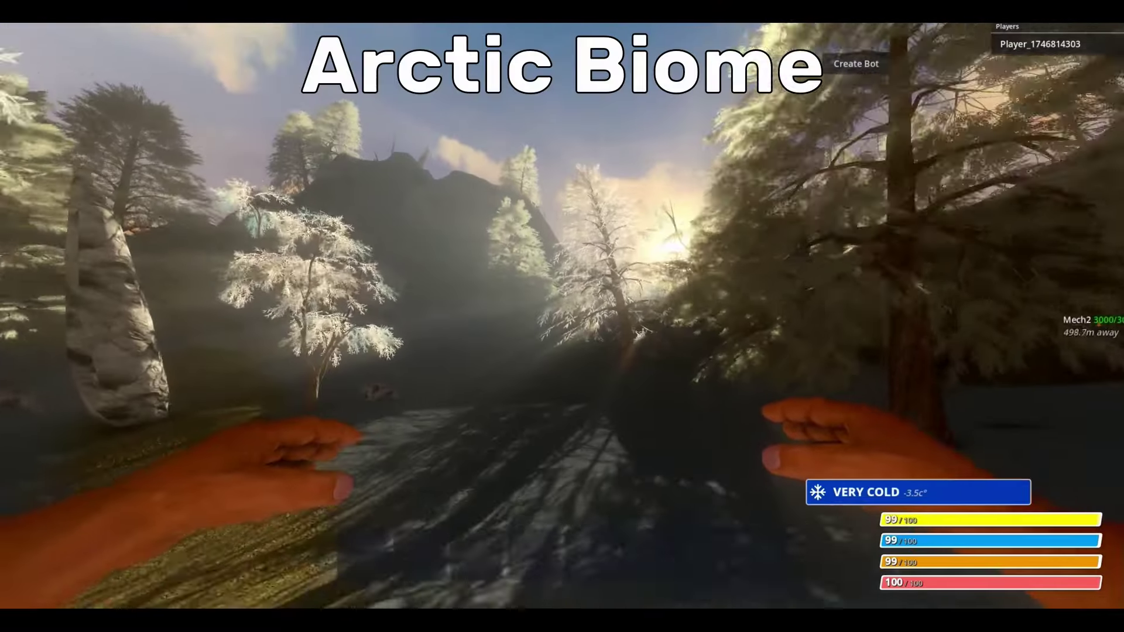
key(w)
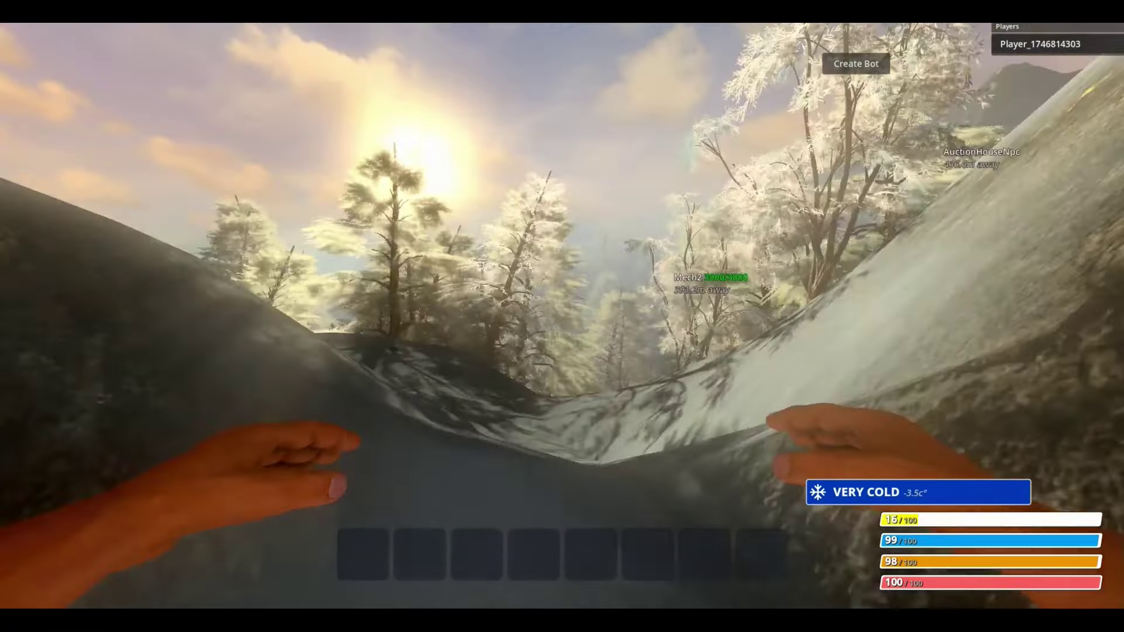
key(w)
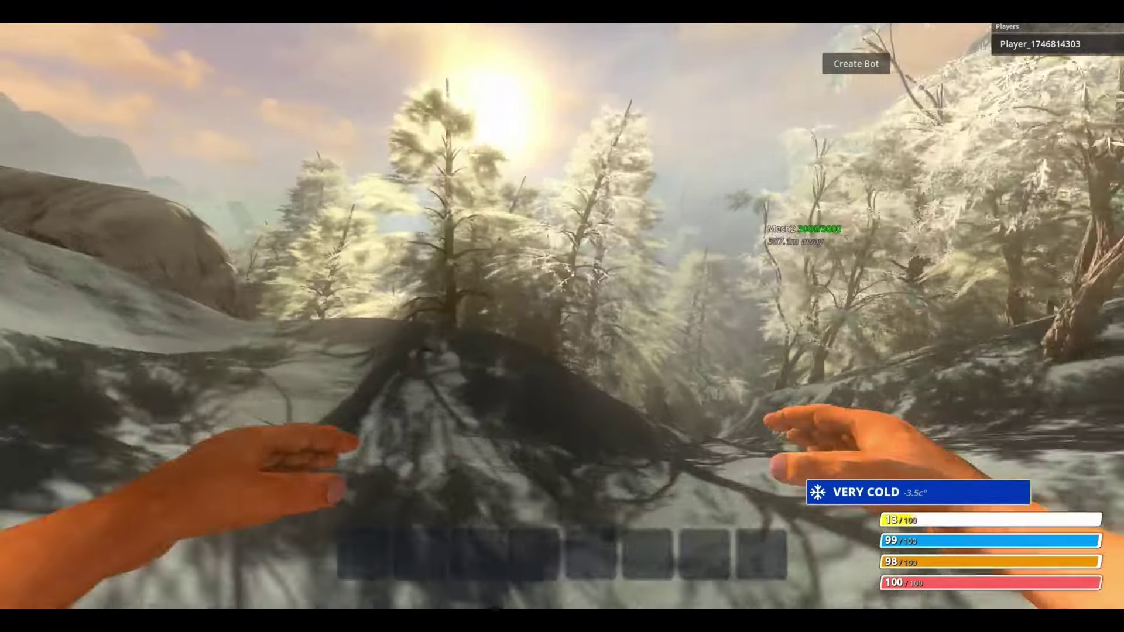
key(w)
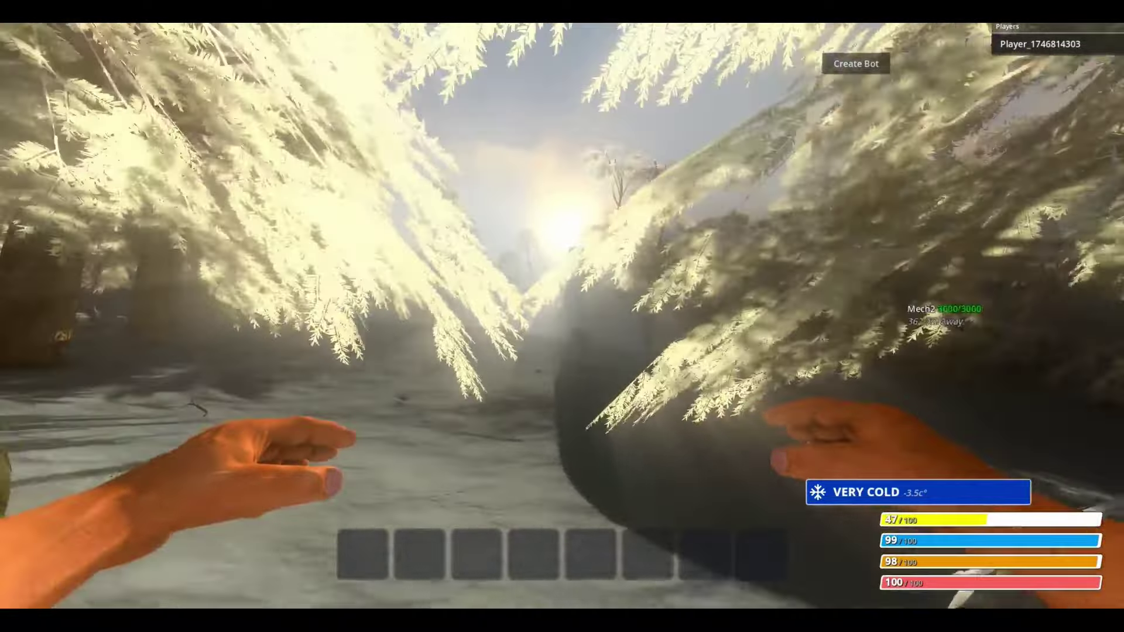
key(w)
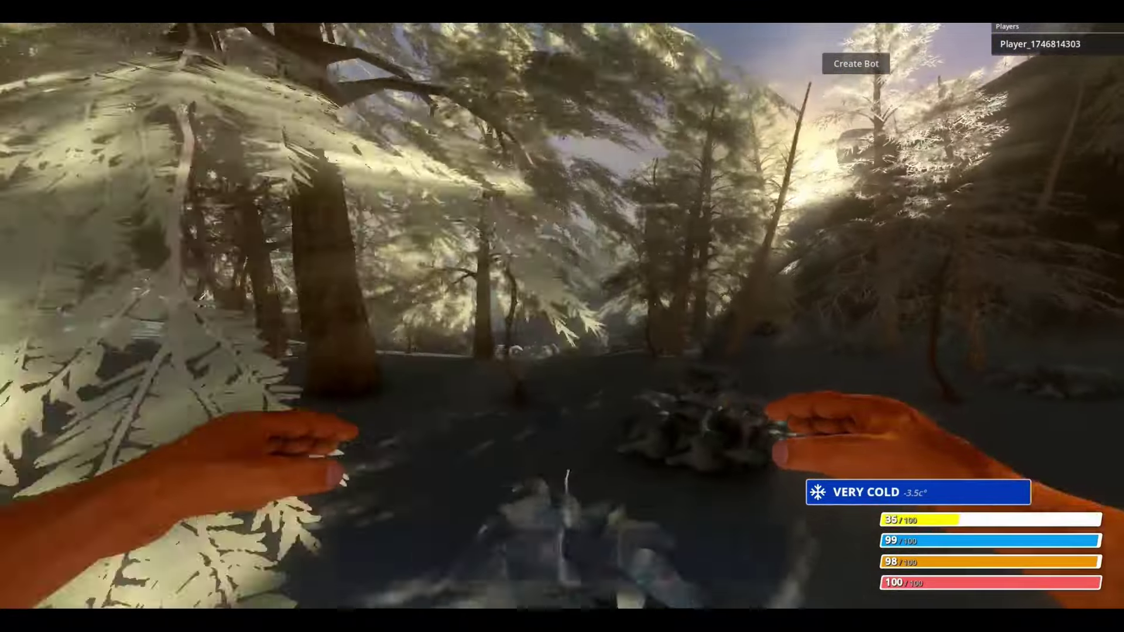
key(w)
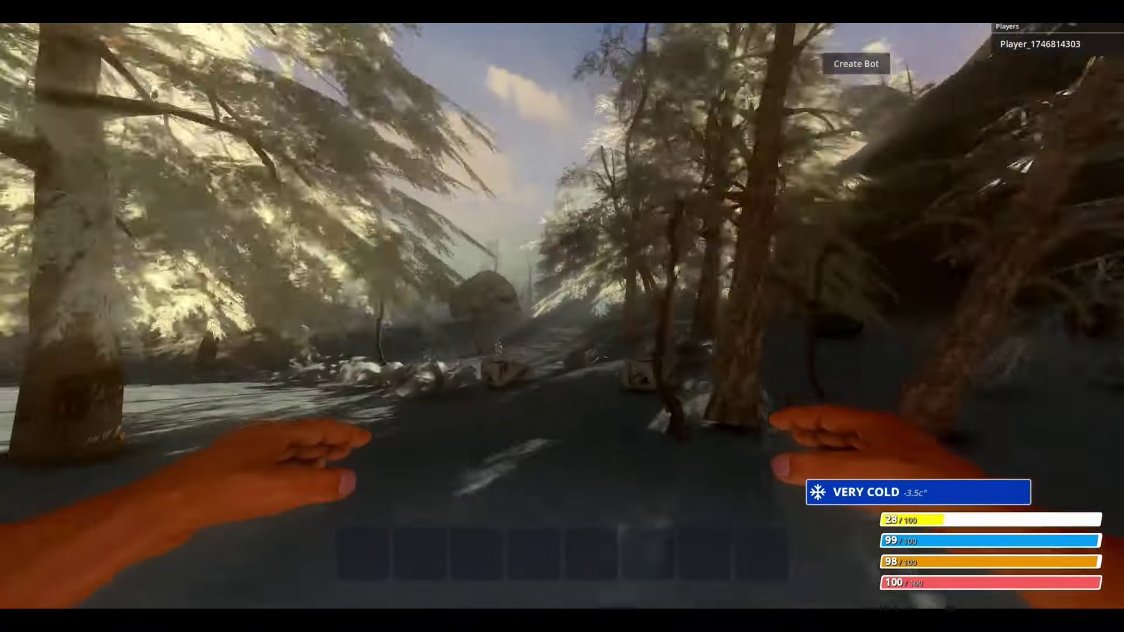
key(w)
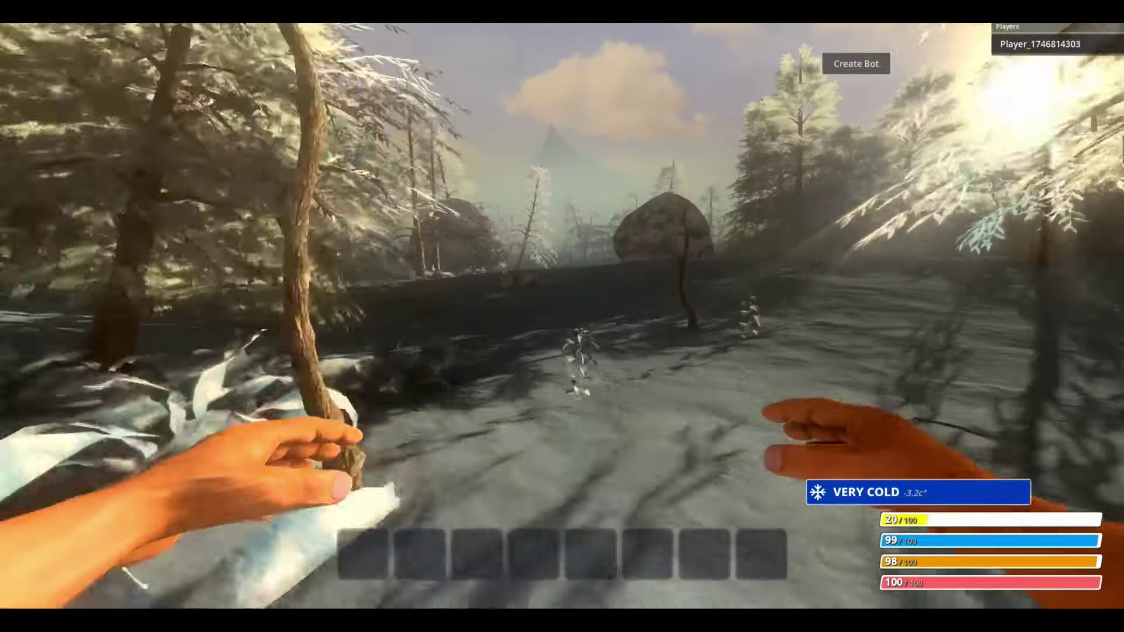
key(w)
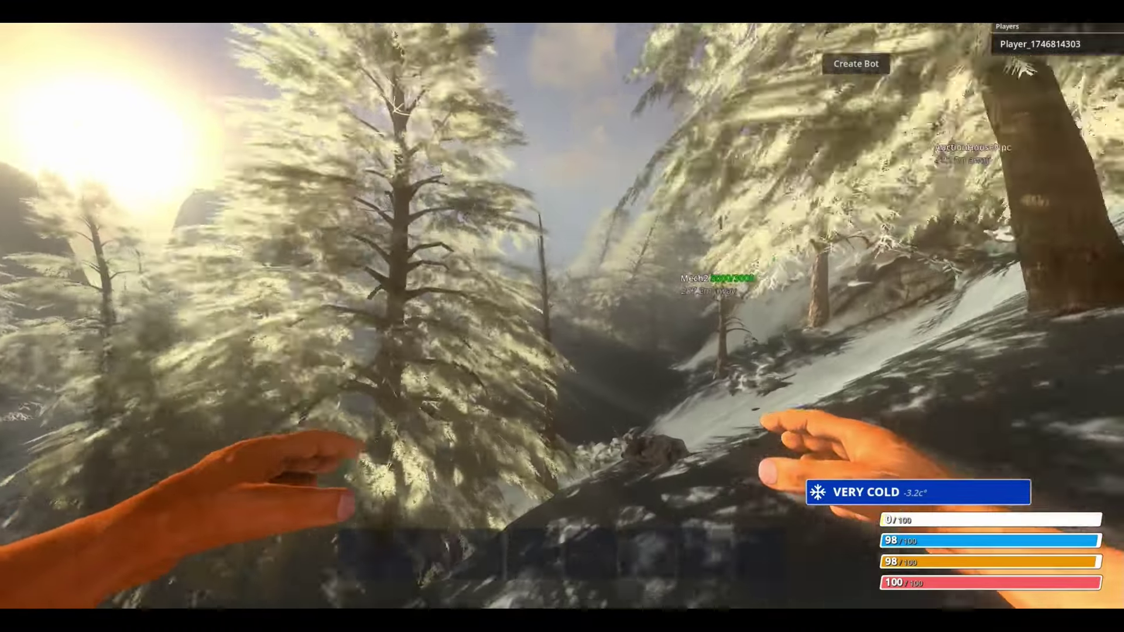
key(w)
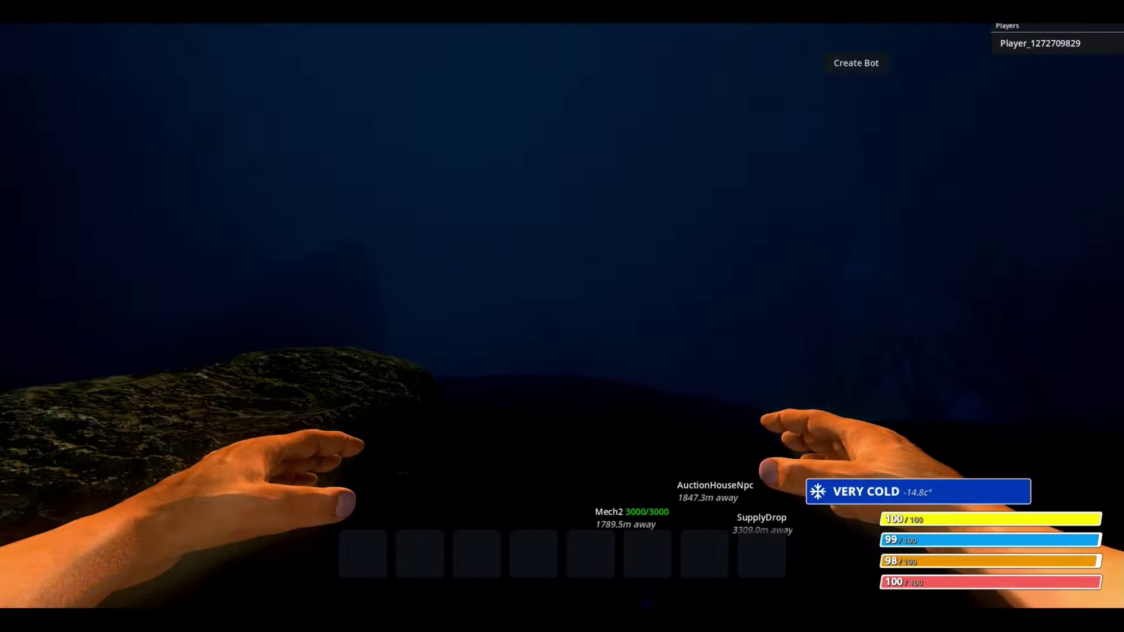
Walk through the Dark biome in the running game to examine its fog, bare trees and temperature display
key(w)
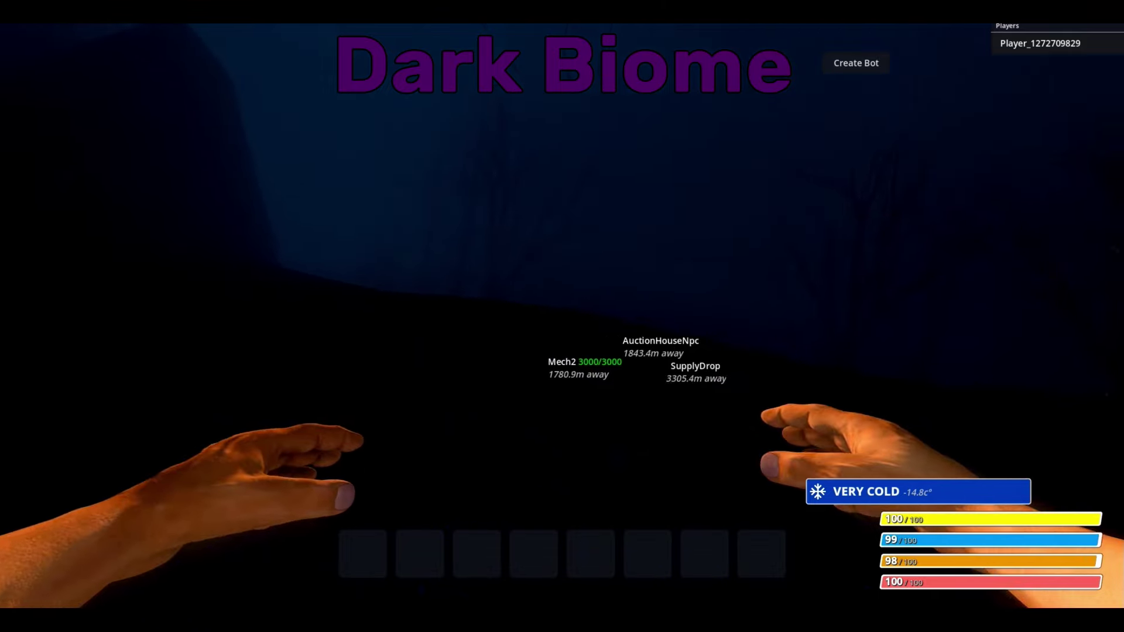
key(w)
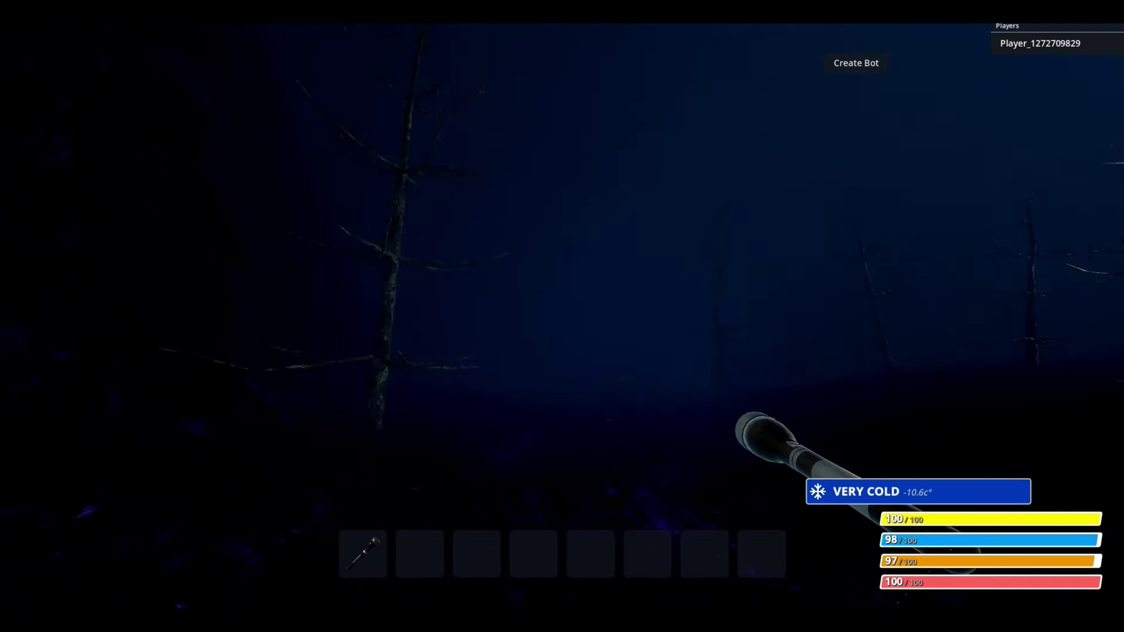
key(w)
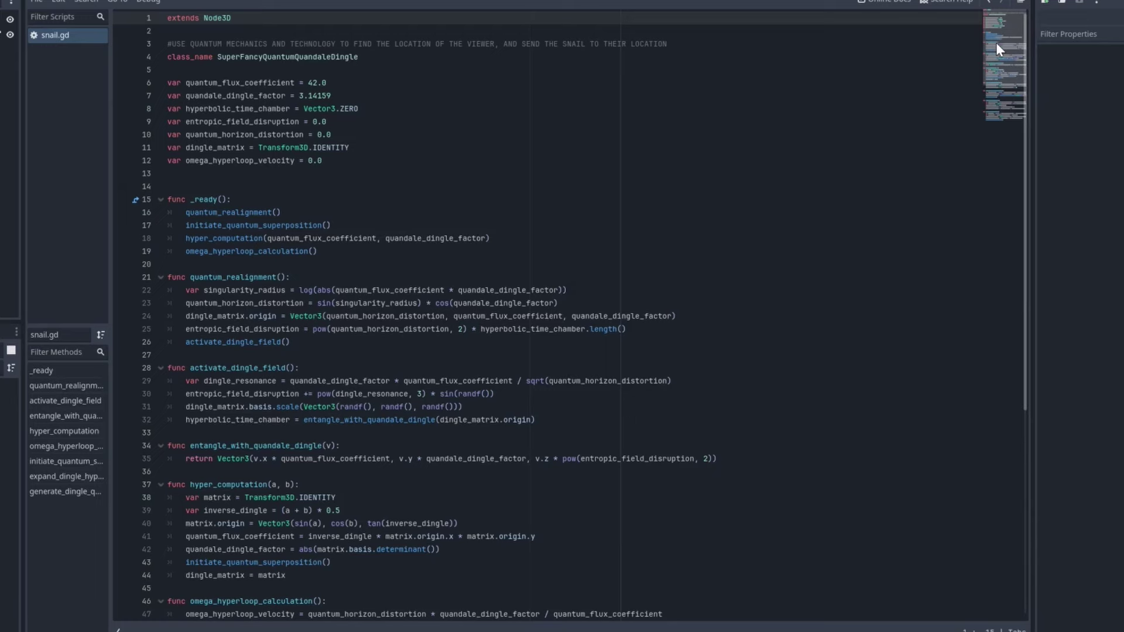
Skim through the snail.gd script and inspect the ImmortalSnail model from several angles and distances
drag(997, 42, 1007, 100)
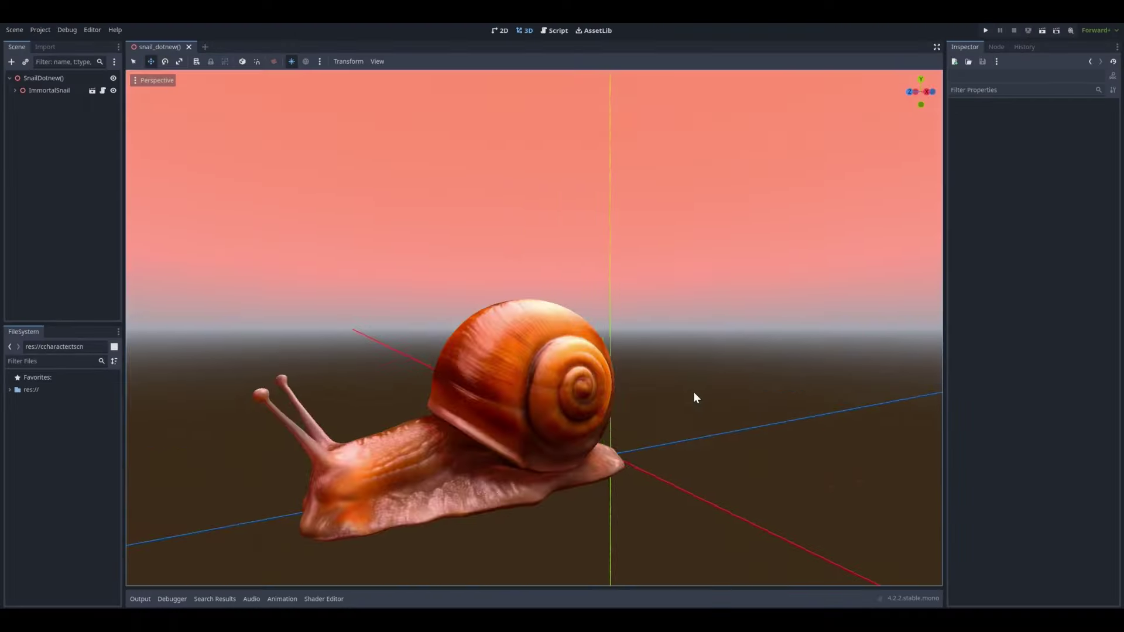
scroll(695, 398, down, 5)
middle_drag(695, 398, 175, 403)
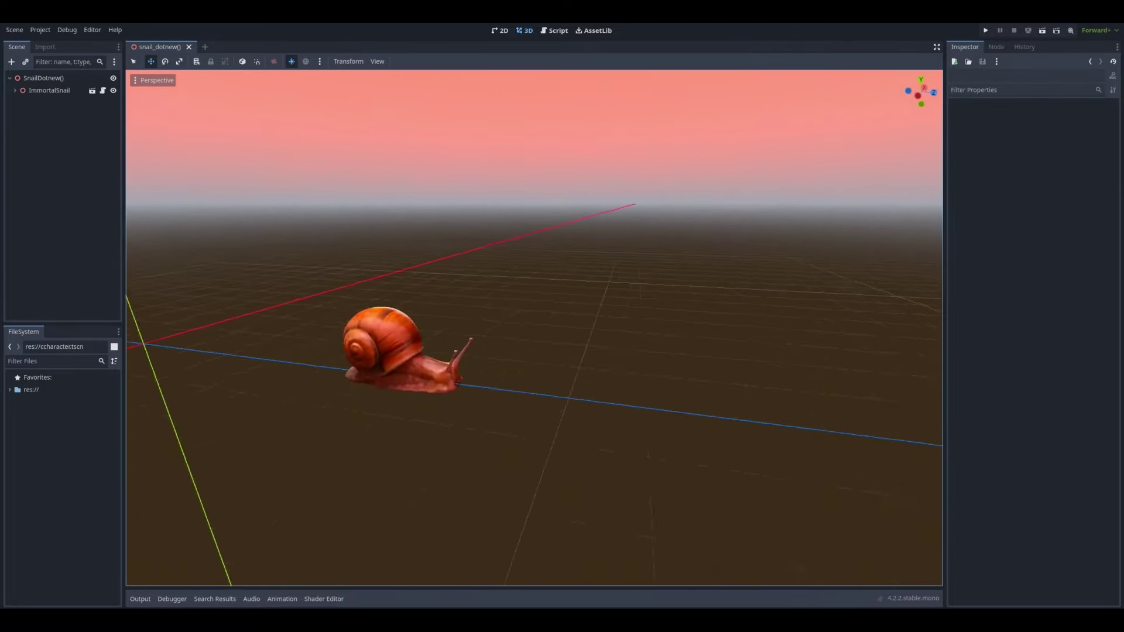
scroll(534, 328, up, 5)
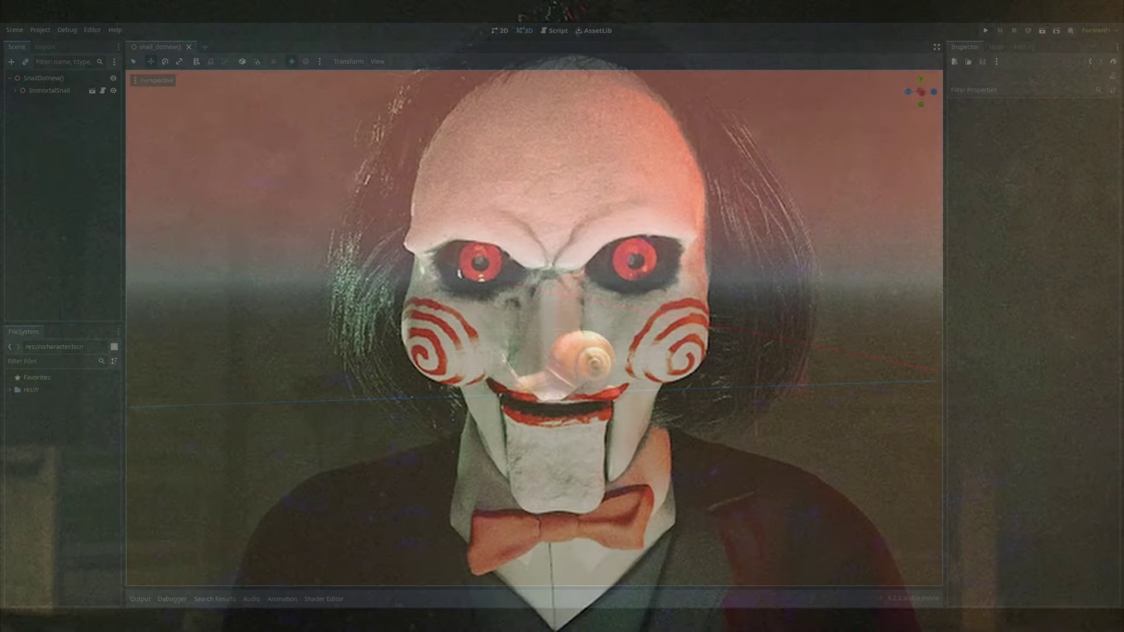